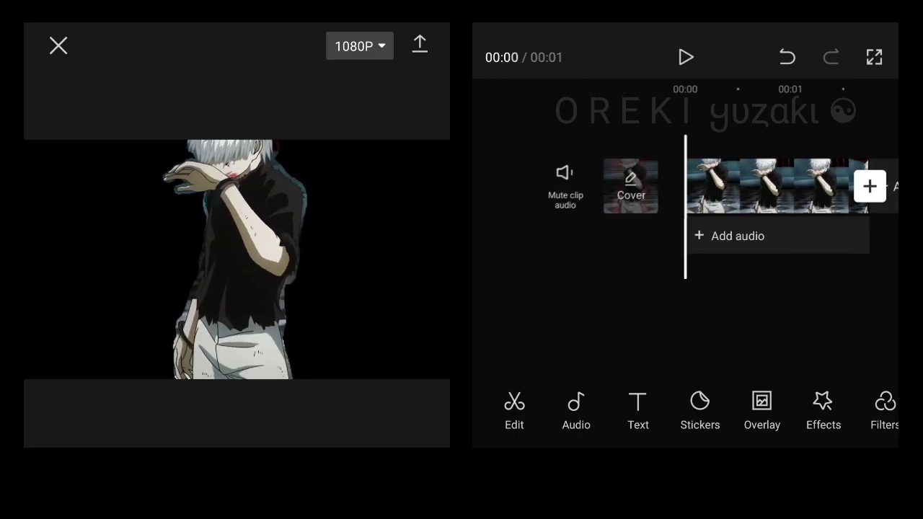
Apply the Comic > Neon video effect to the selected clip
click(765, 186)
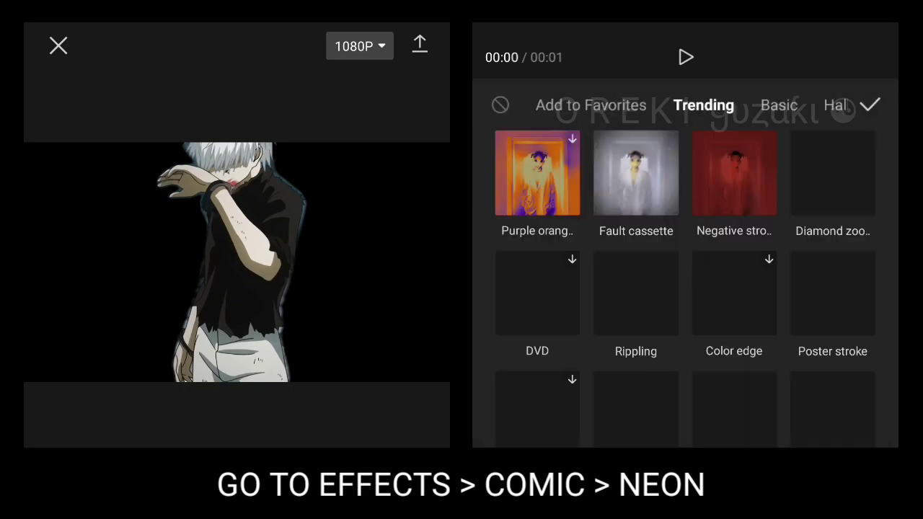
click(777, 104)
scroll(685, 104, right, 5)
scroll(685, 105, right, 3)
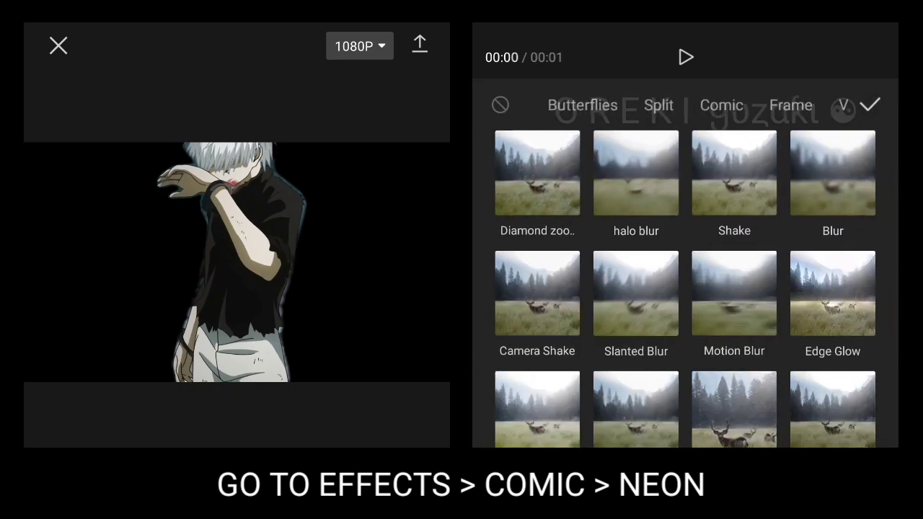
click(664, 105)
scroll(685, 289, down, 2)
scroll(685, 288, down, 3)
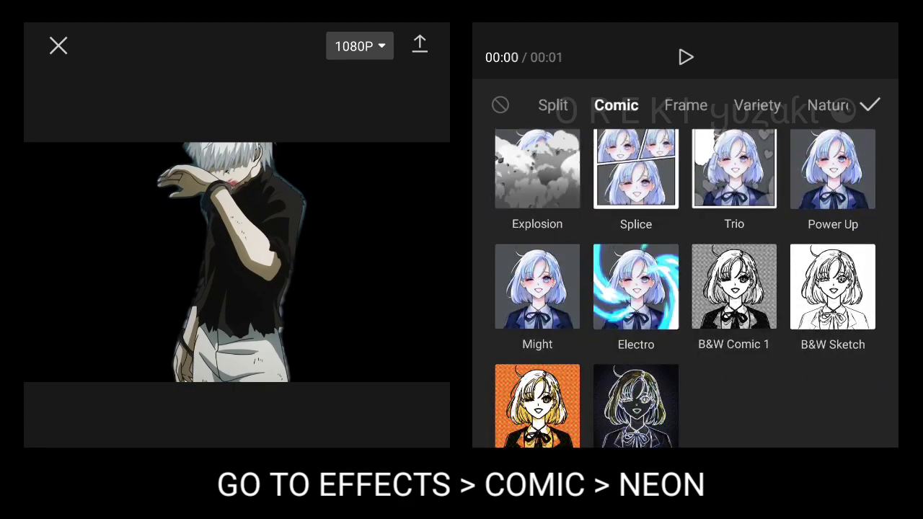
click(636, 329)
click(870, 105)
Leave the Neon effect track and bring up the colour Adjust panel
click(501, 411)
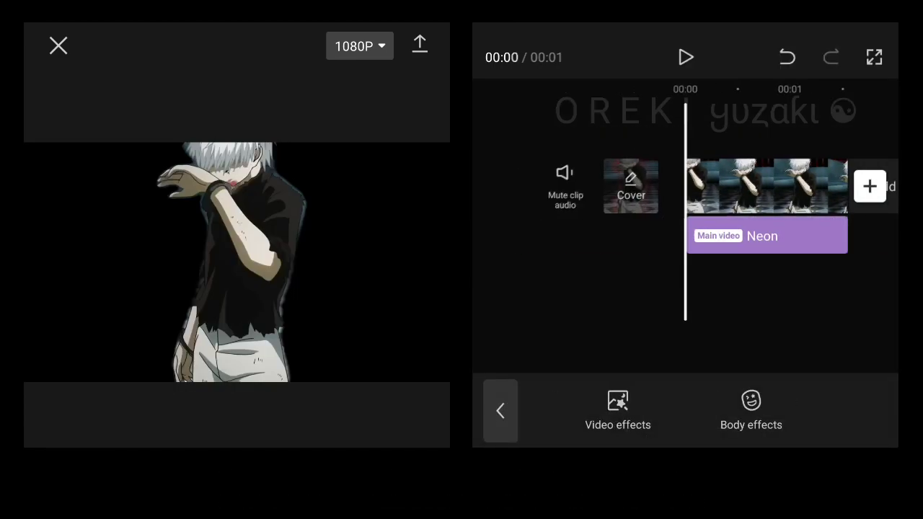
scroll(751, 188, right, 1)
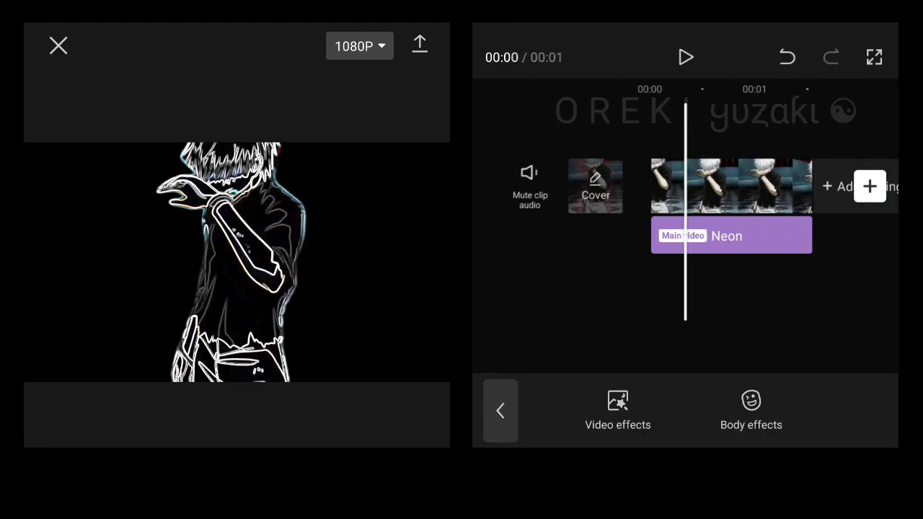
click(733, 236)
click(501, 408)
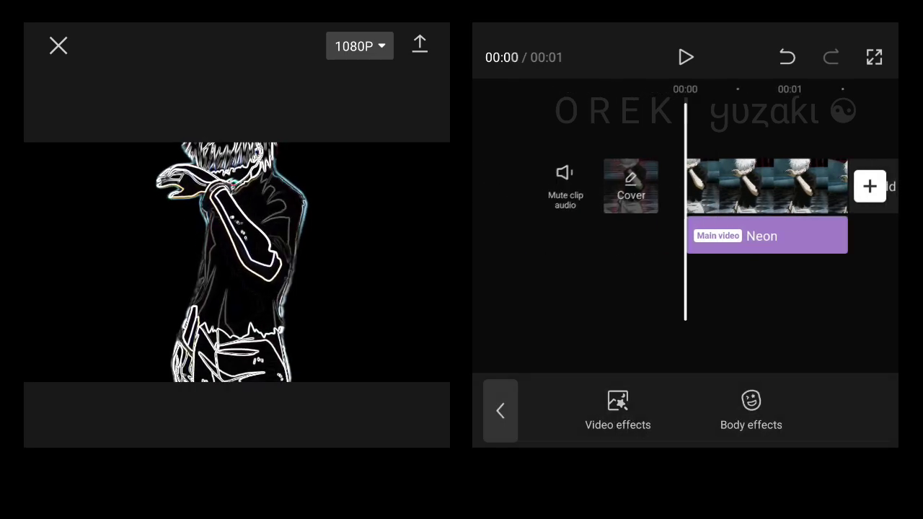
click(500, 410)
click(884, 406)
click(755, 410)
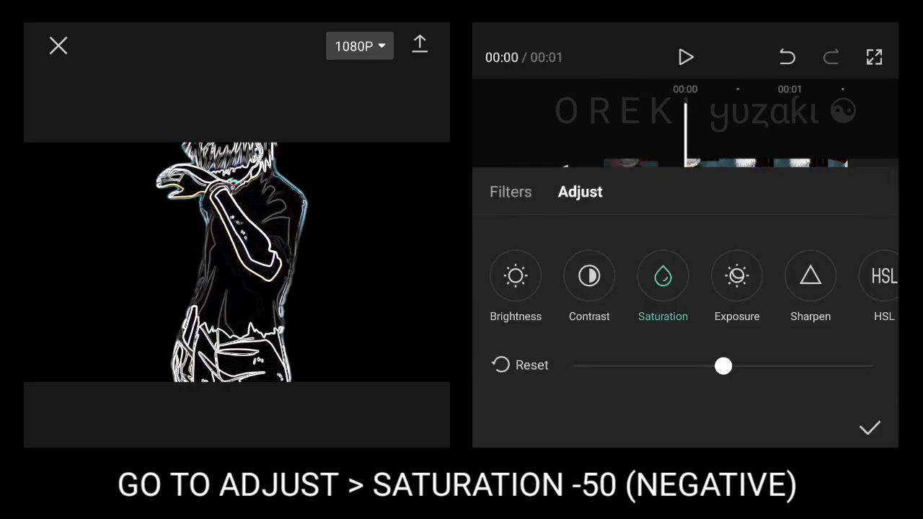
Raise the Highlight adjustment to about 43 and confirm it
scroll(686, 285, right, 4)
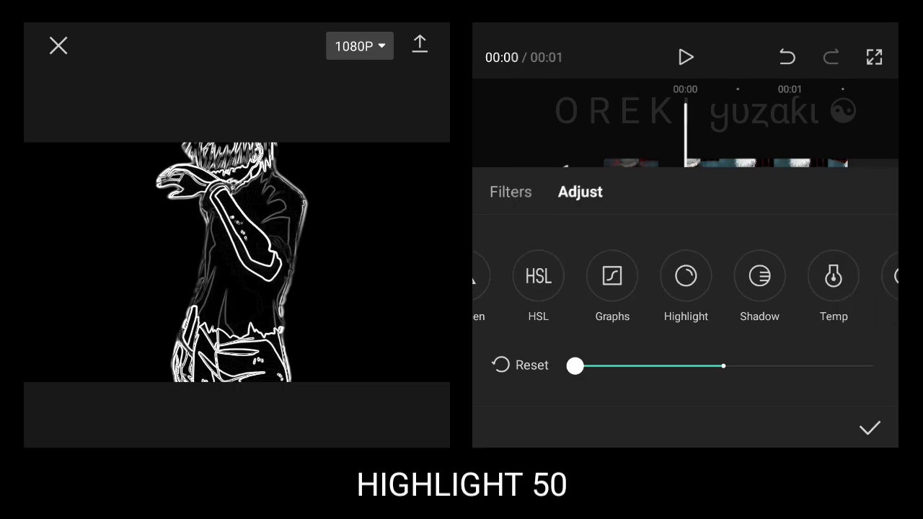
click(685, 276)
drag(724, 365, 851, 366)
click(870, 429)
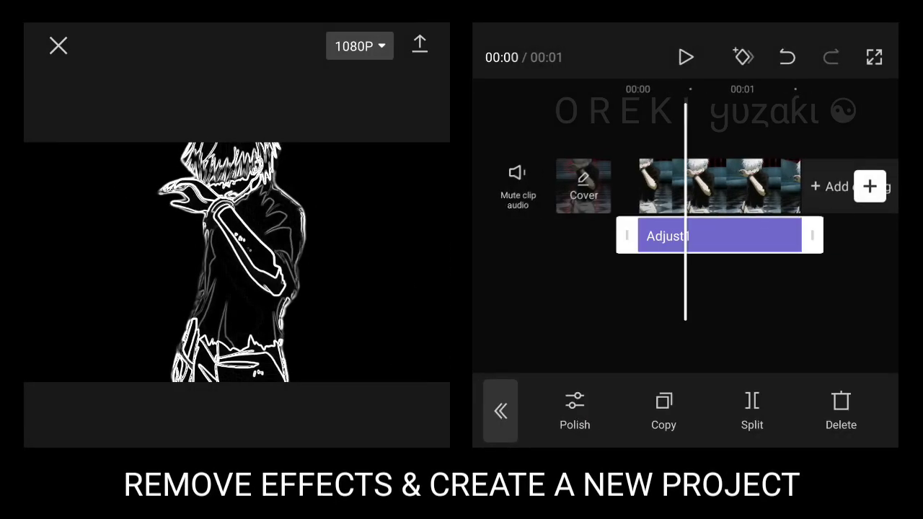
Delete the Adjust1 layer and remove the Neon effect from the clip
click(841, 411)
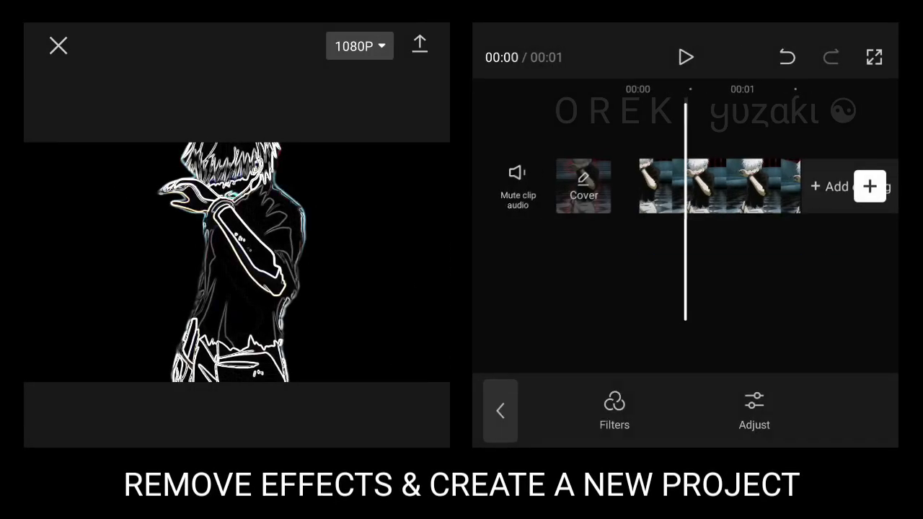
click(499, 411)
click(623, 410)
click(764, 235)
click(865, 411)
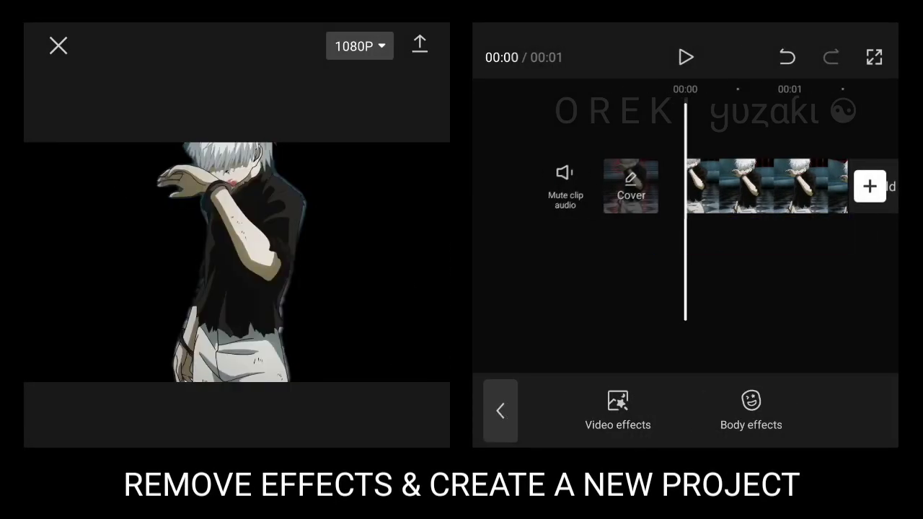
click(501, 411)
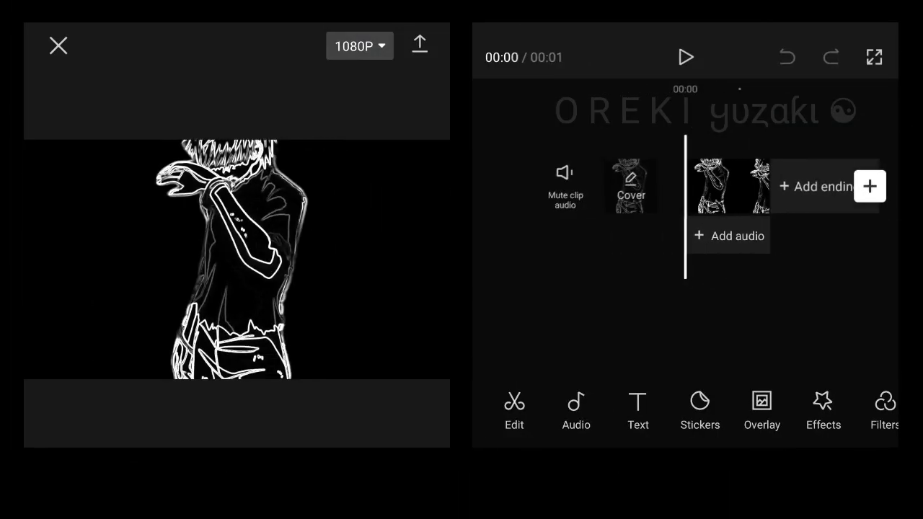
Add a red colour overlay stretched to fill the frame, blended as Burn
click(762, 412)
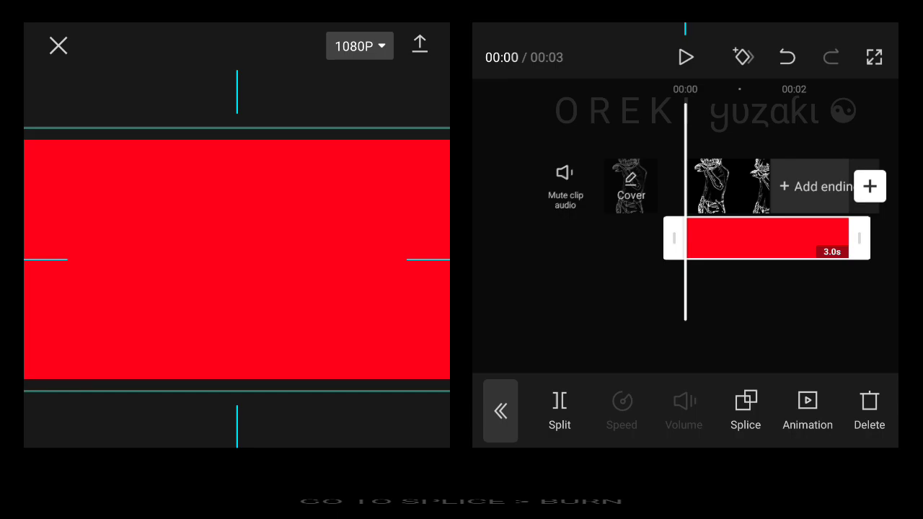
click(746, 412)
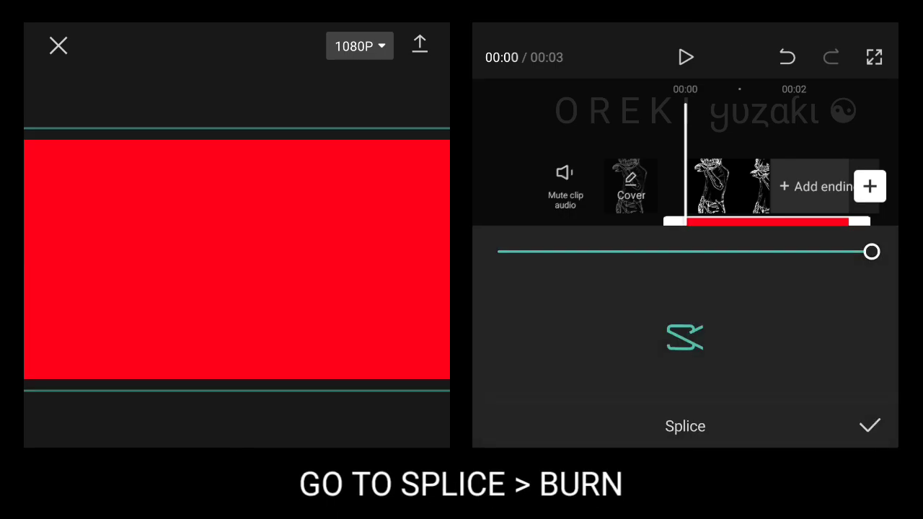
drag(830, 281, 505, 282)
click(709, 280)
click(870, 426)
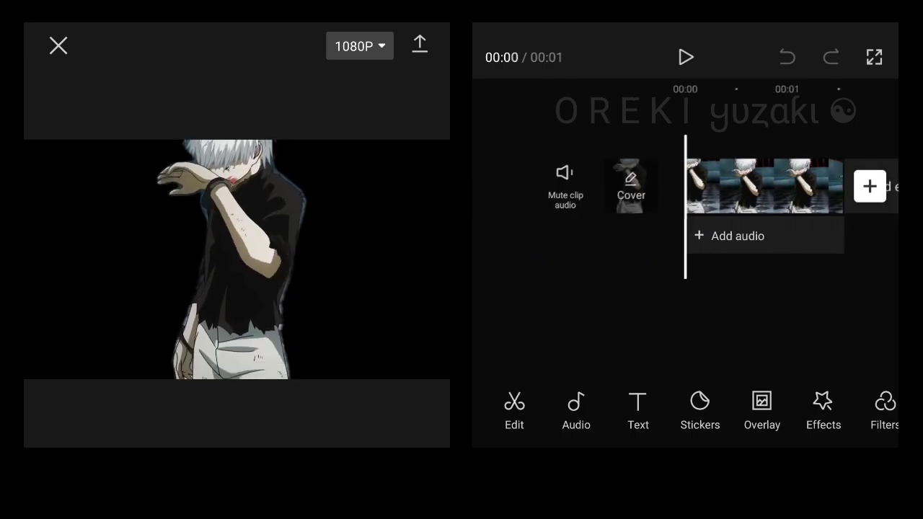
Duplicate the clip and turn off background removal on the first copy
click(764, 186)
click(661, 411)
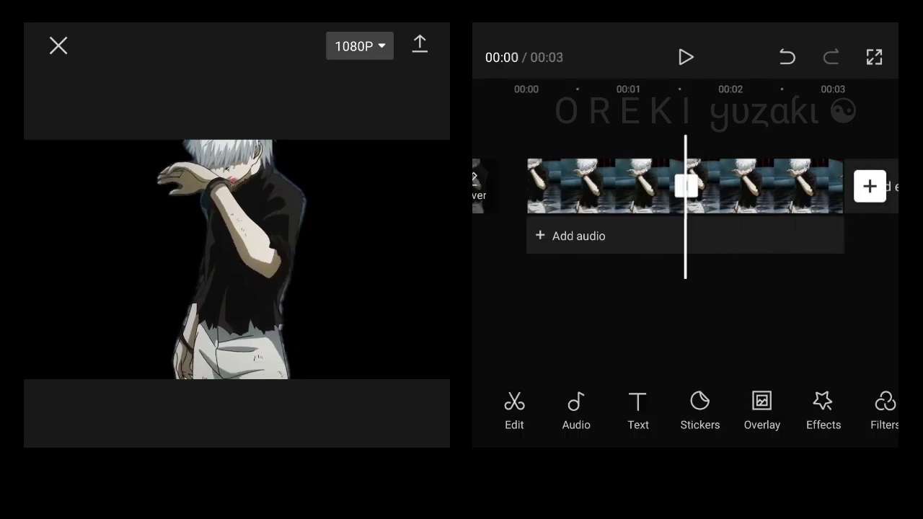
click(870, 411)
click(594, 411)
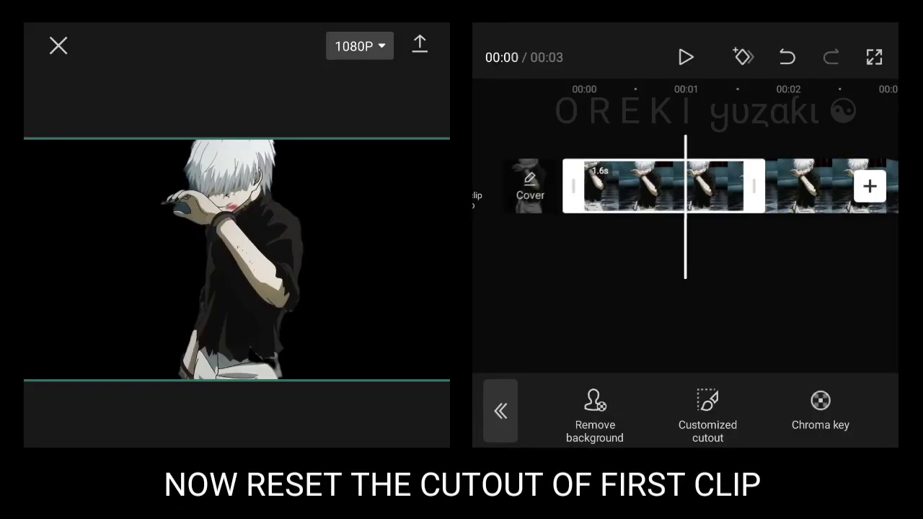
click(594, 411)
click(594, 411)
click(594, 411)
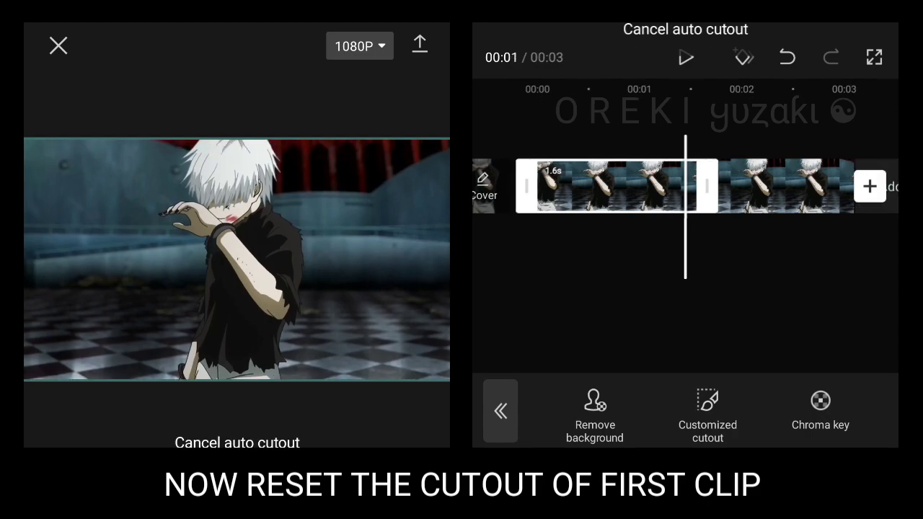
Move the second copy of the clip onto an overlay track
click(685, 324)
drag(721, 186, 517, 187)
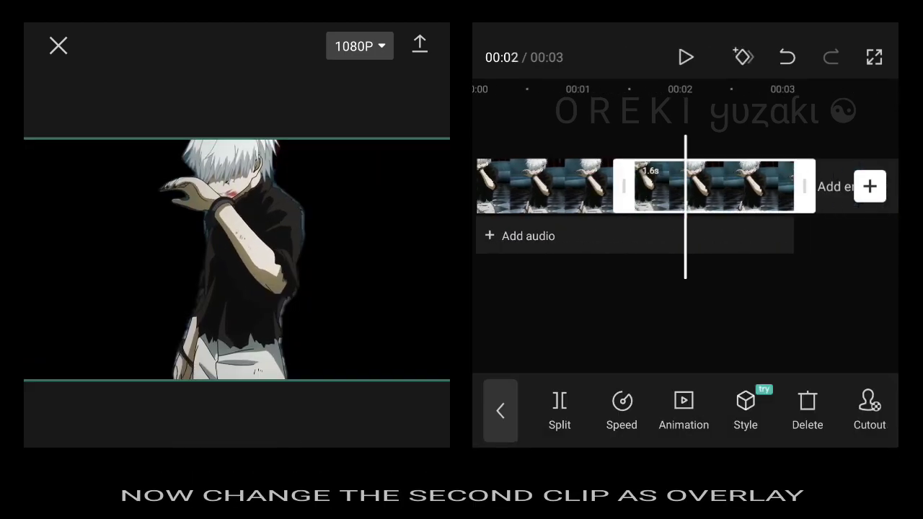
click(728, 187)
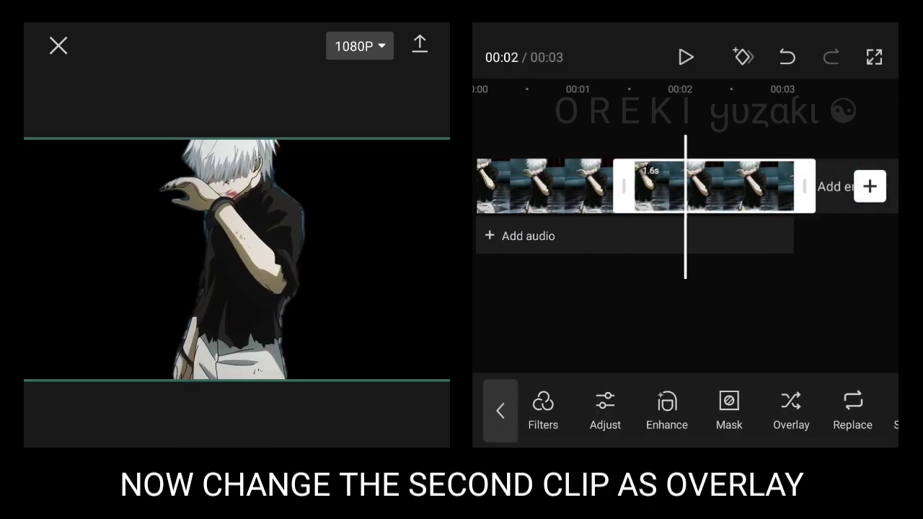
click(729, 404)
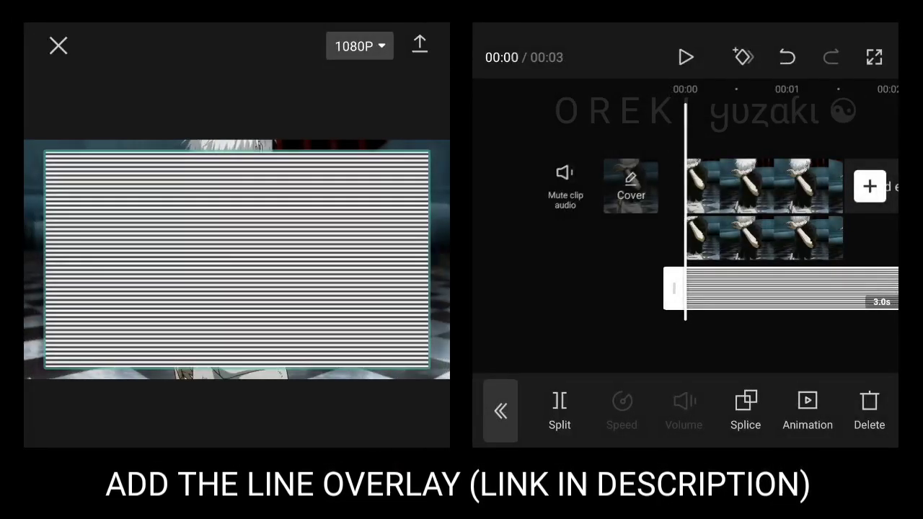
Stretch the scanline overlay to fill the frame and blend it as Overlay
drag(361, 288, 440, 303)
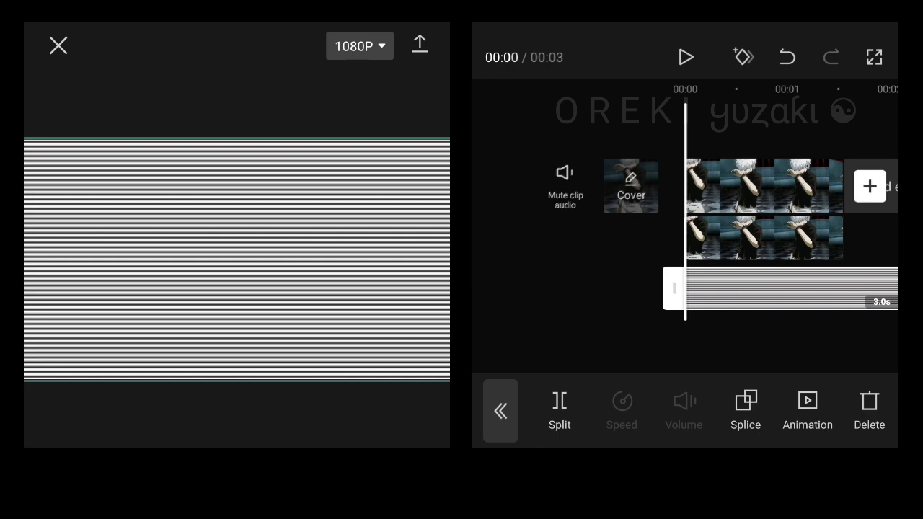
drag(361, 325, 353, 317)
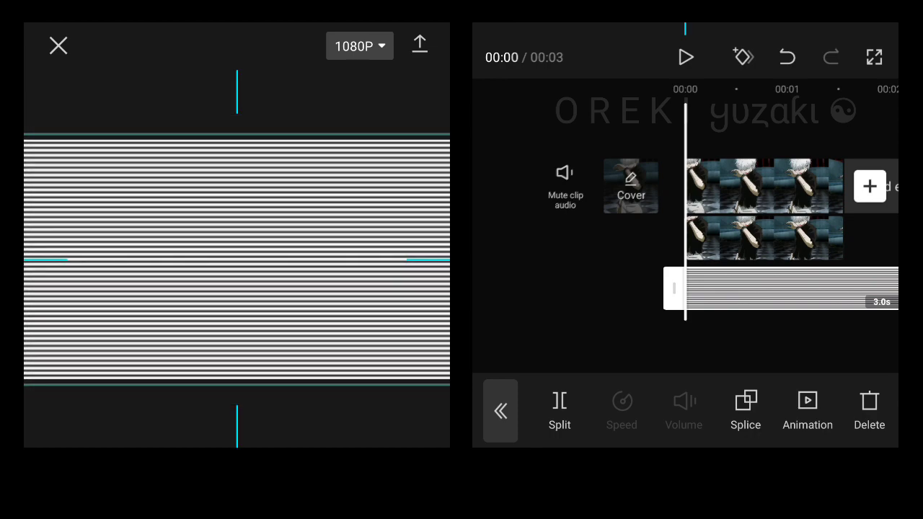
click(745, 408)
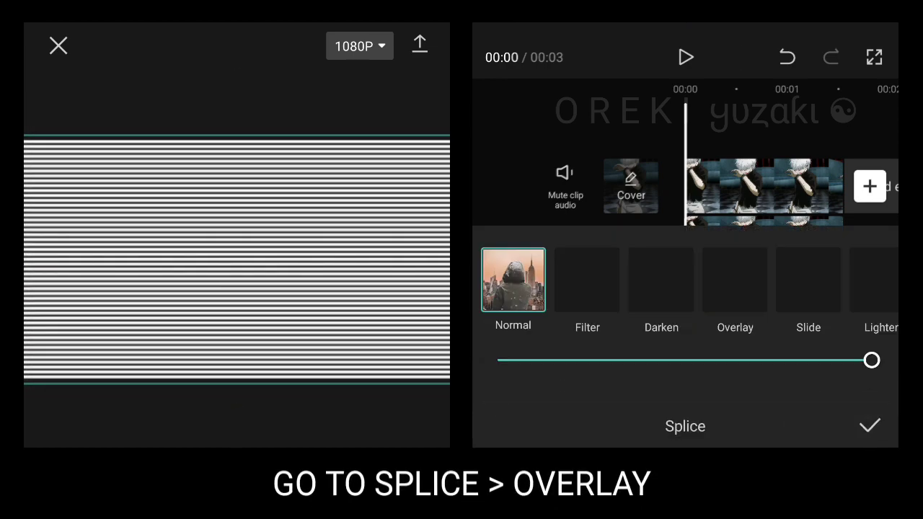
click(735, 281)
click(870, 426)
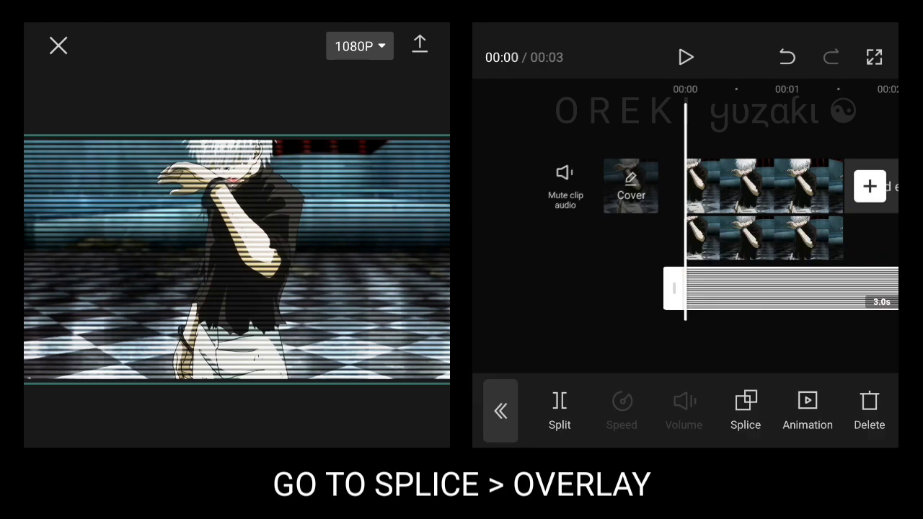
Check the scanline overlay's layer order, leaving it unchanged
mouse_move(793, 238)
mouse_down()
mouse_move(650, 238)
mouse_move(742, 238)
mouse_up()
click(757, 339)
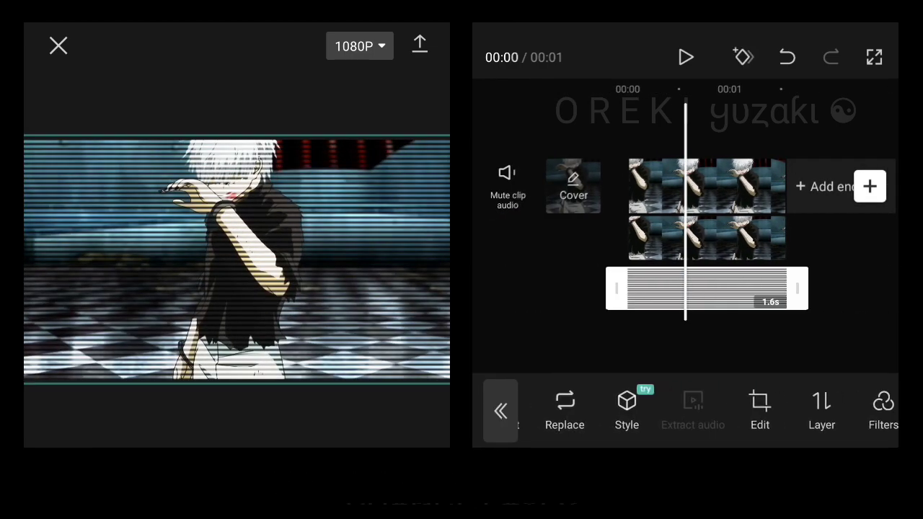
click(822, 411)
click(870, 426)
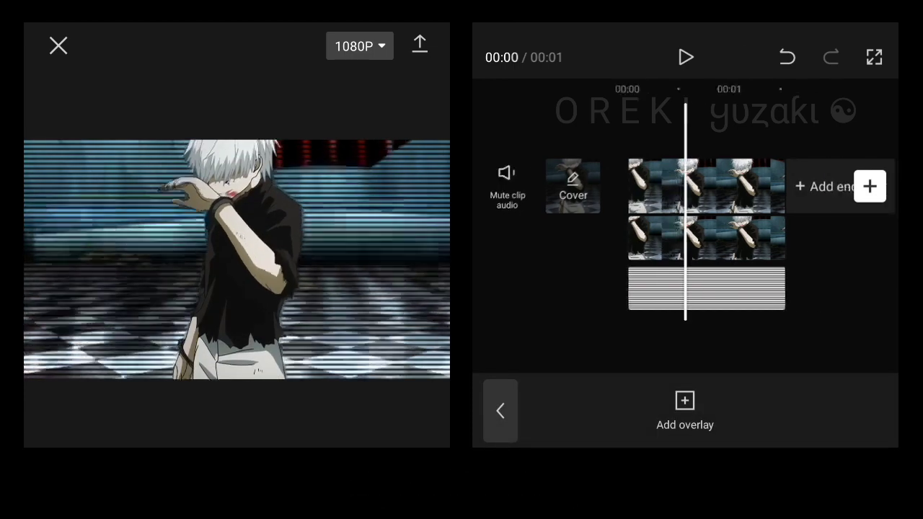
mouse_move(721, 238)
mouse_down()
mouse_move(656, 238)
mouse_move(779, 238)
mouse_up()
click(687, 127)
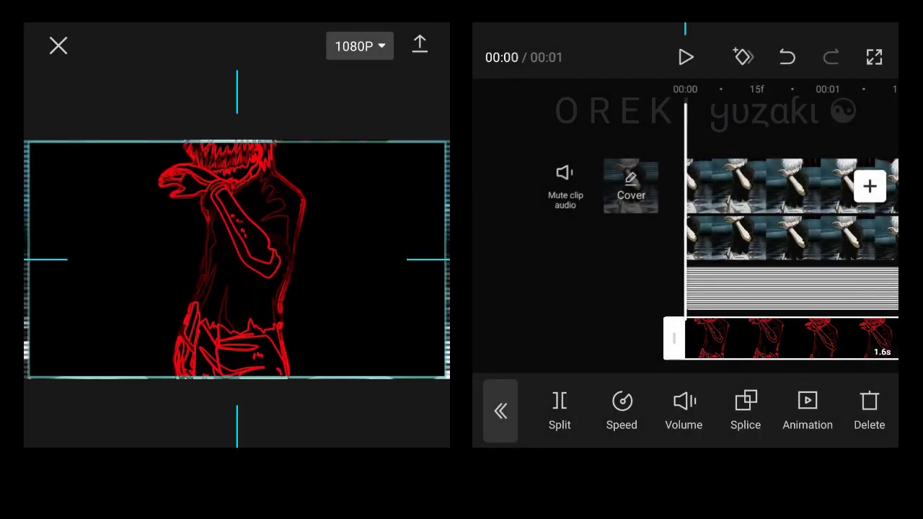
Blend the red neon outline overlay in Filter mode
drag(794, 238, 647, 238)
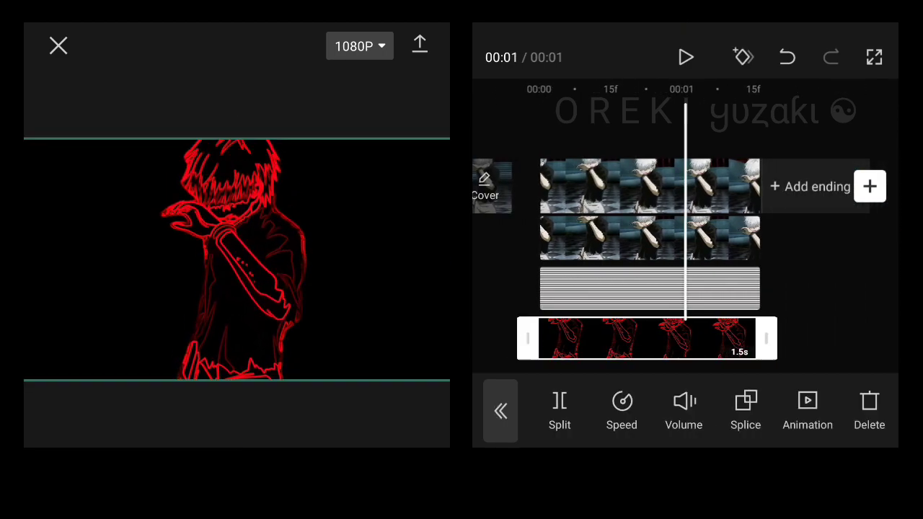
click(500, 411)
drag(649, 238, 793, 238)
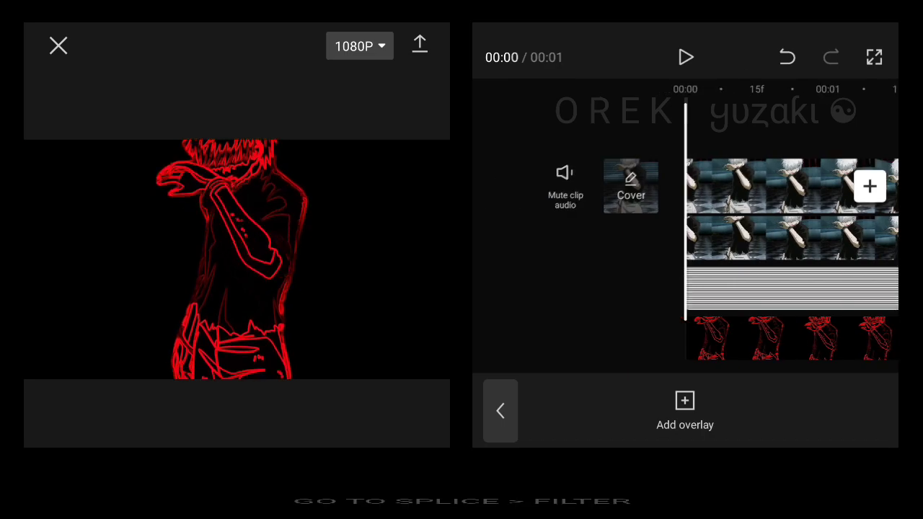
click(786, 337)
click(746, 411)
click(587, 280)
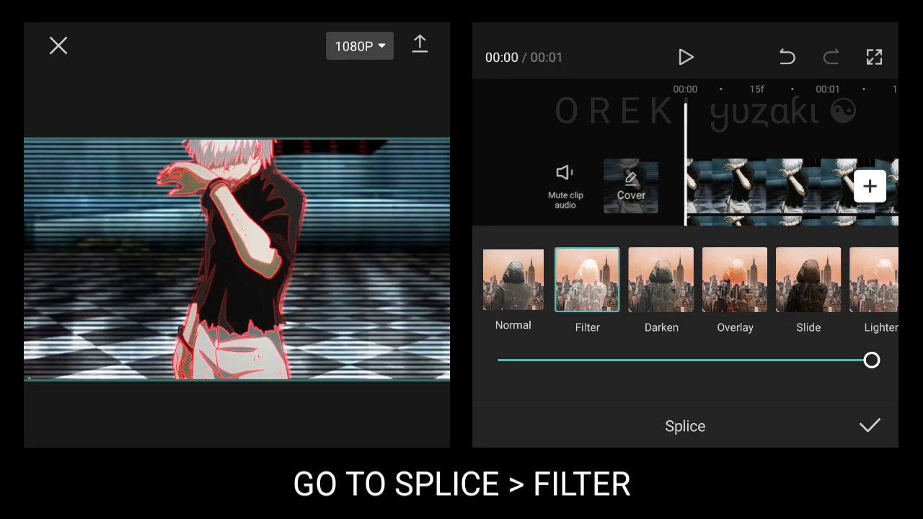
click(870, 425)
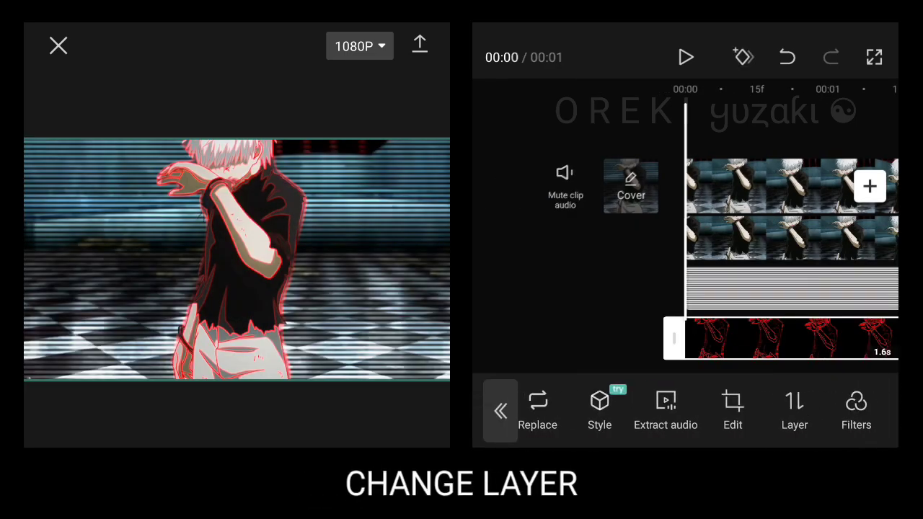
Place the red outline overlay at layer 2 and deselect it
click(794, 411)
click(870, 425)
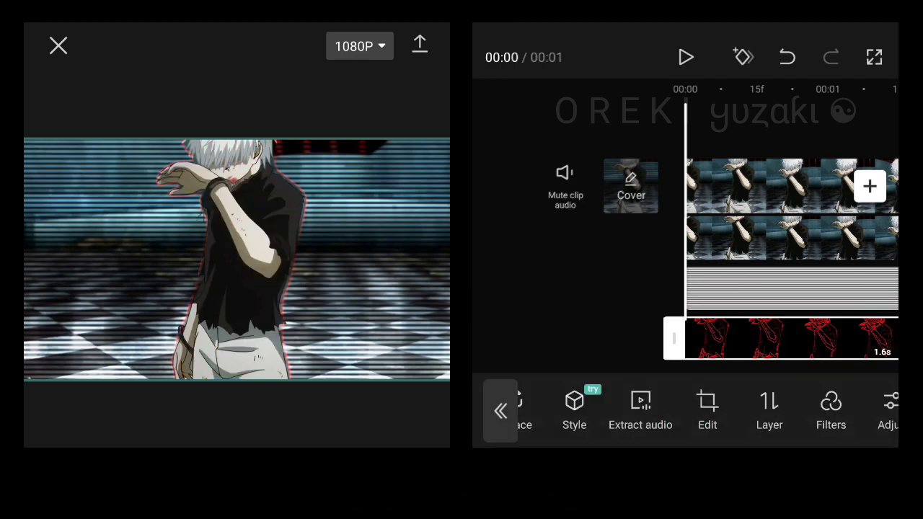
click(500, 412)
Add the Basic > Edge Glow video effect
click(501, 411)
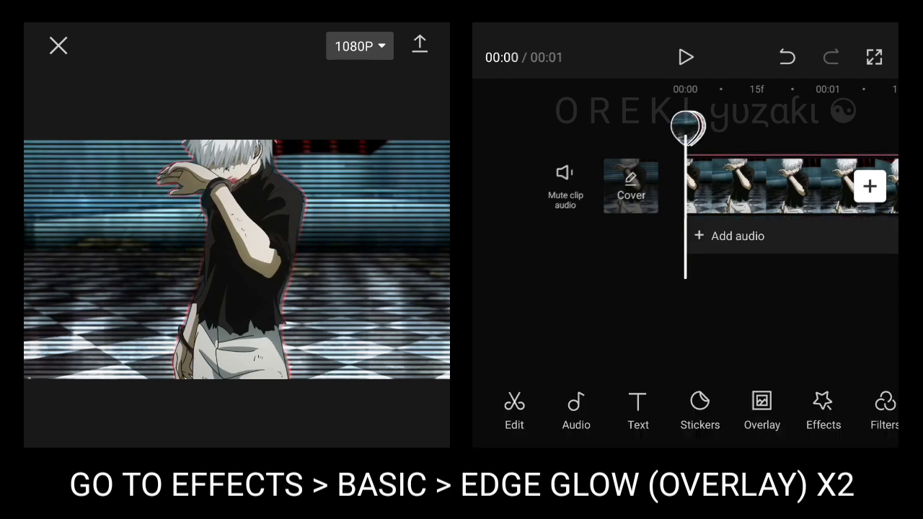
click(822, 409)
click(617, 406)
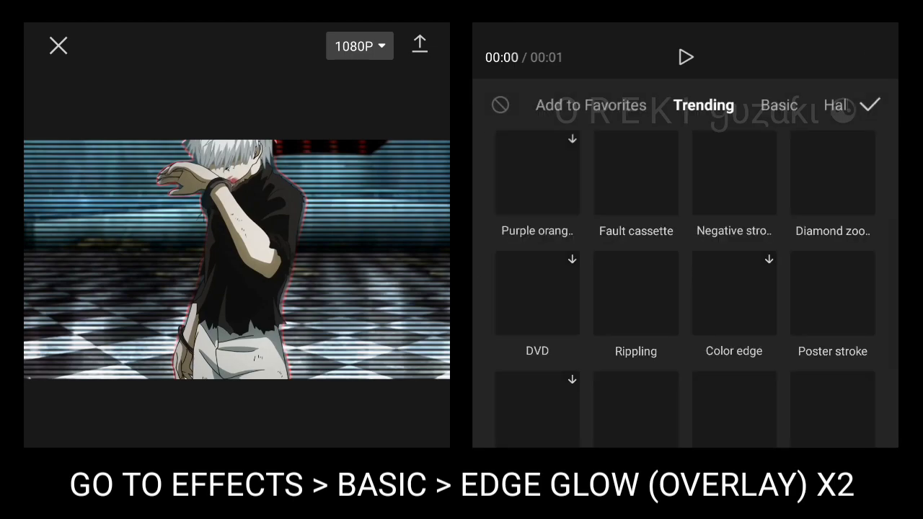
click(779, 103)
click(832, 288)
click(870, 105)
Target the Edge Glow at the red outline overlay with glow at 100
click(784, 411)
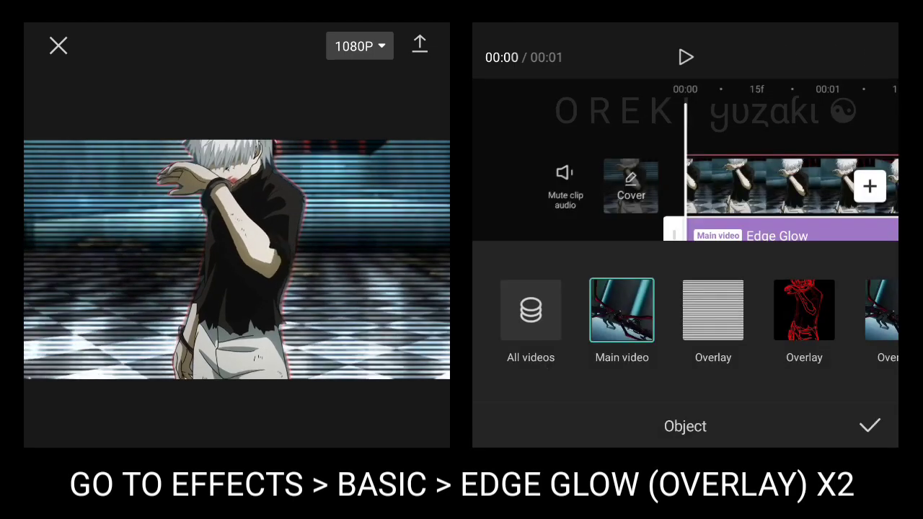
click(801, 310)
click(870, 424)
click(557, 411)
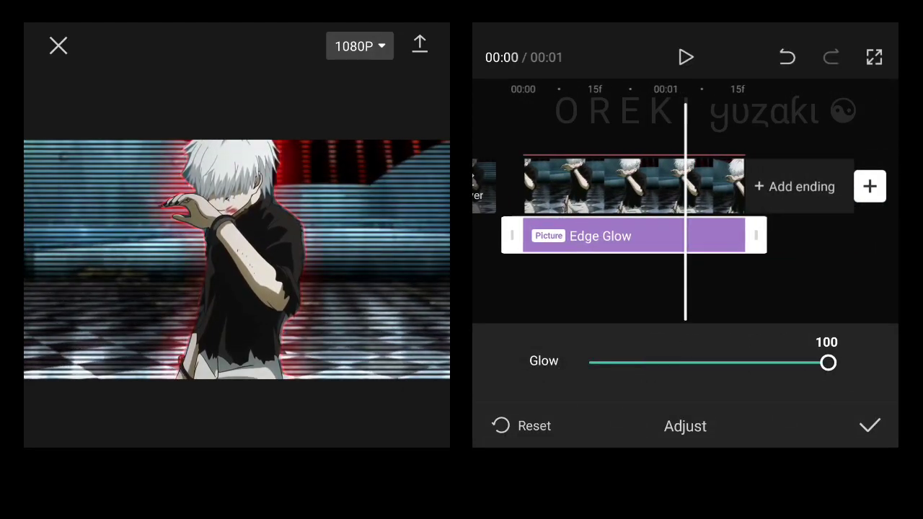
click(870, 426)
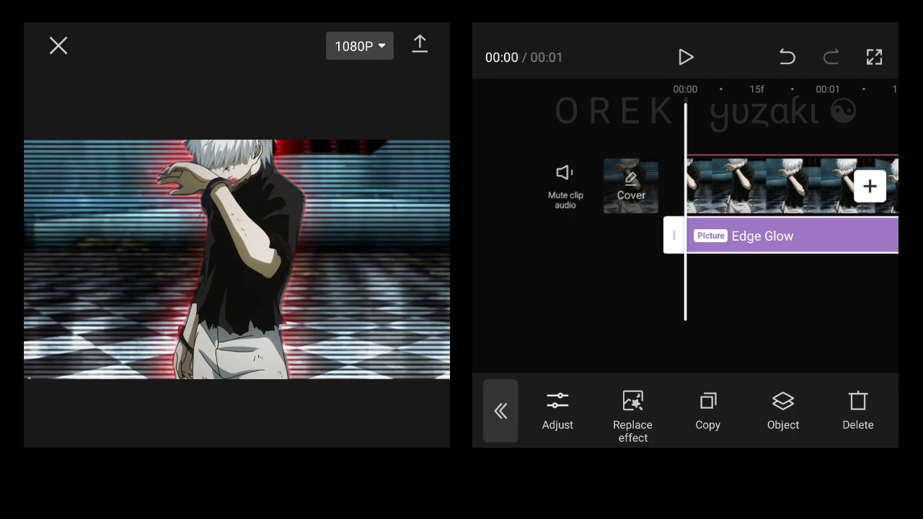
Add a second Edge Glow on the overlay with its glow set to 30
click(617, 411)
click(832, 289)
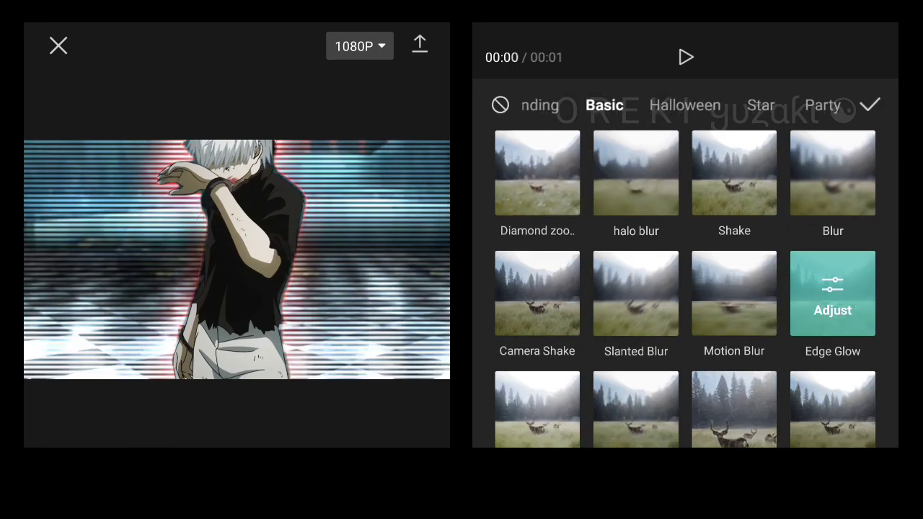
click(870, 104)
click(783, 411)
click(870, 426)
click(556, 411)
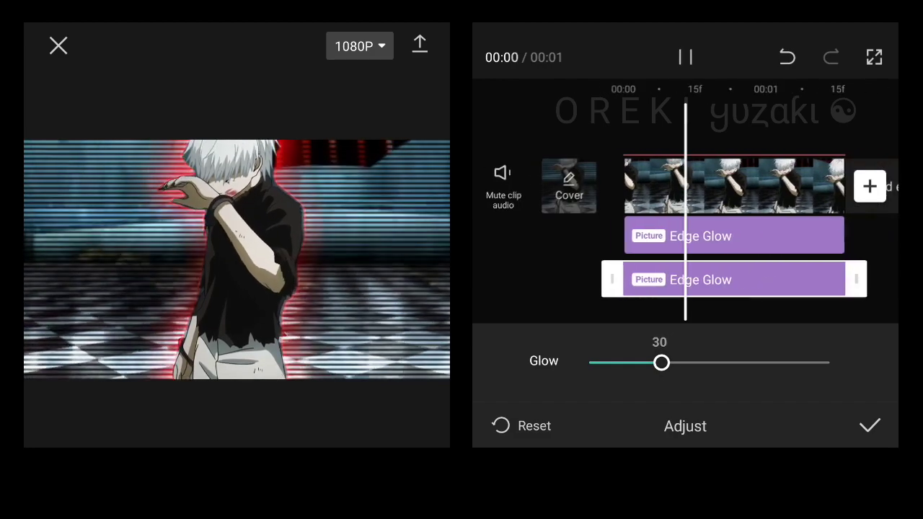
click(870, 426)
click(499, 410)
Add a Motion Blur effect targeting the red outline overlay
click(618, 411)
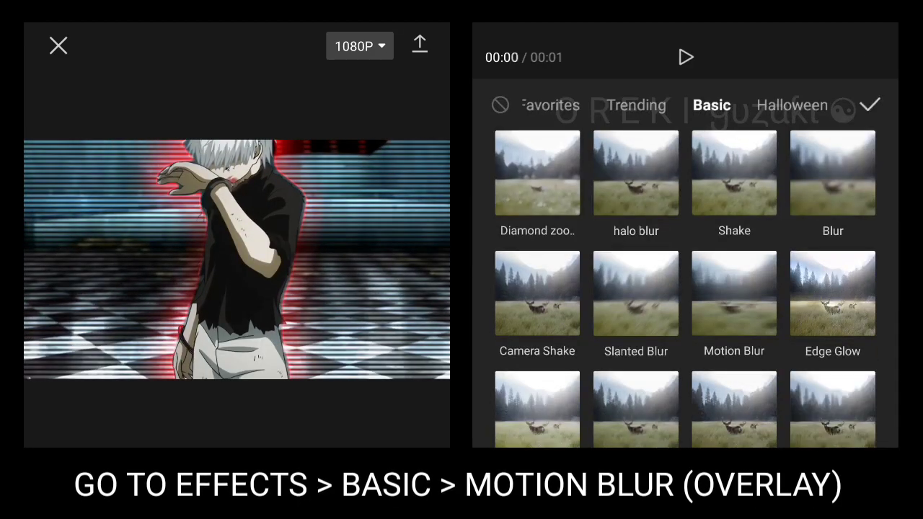
click(734, 293)
click(734, 292)
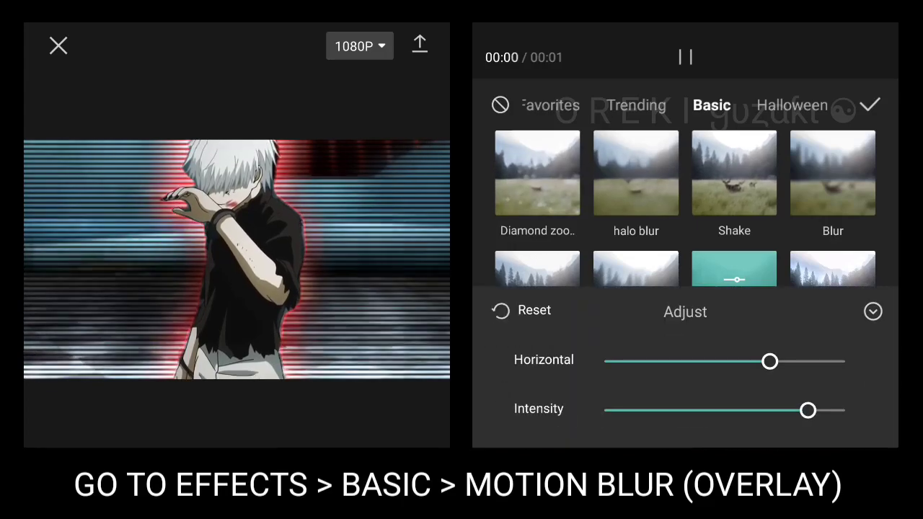
click(869, 104)
click(783, 412)
click(804, 310)
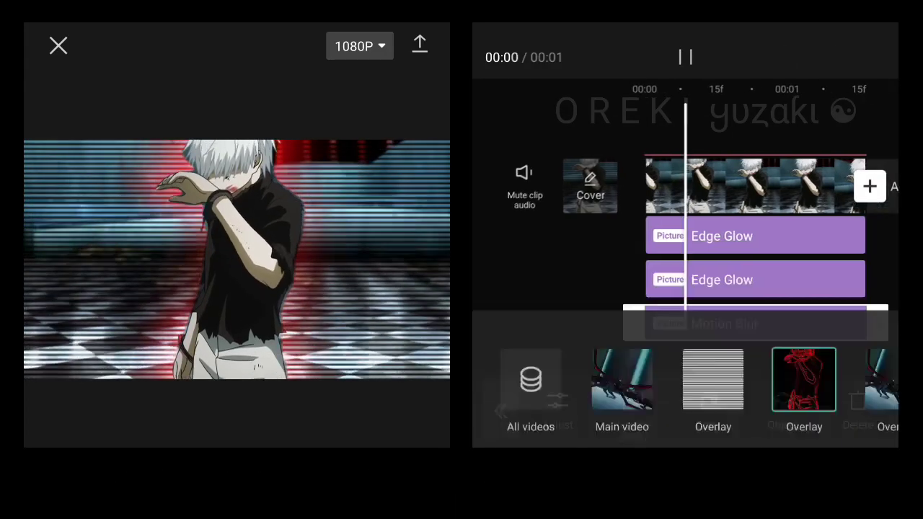
click(870, 425)
Set the Motion Blur to Intensity 30 and Horizontal 65
click(558, 402)
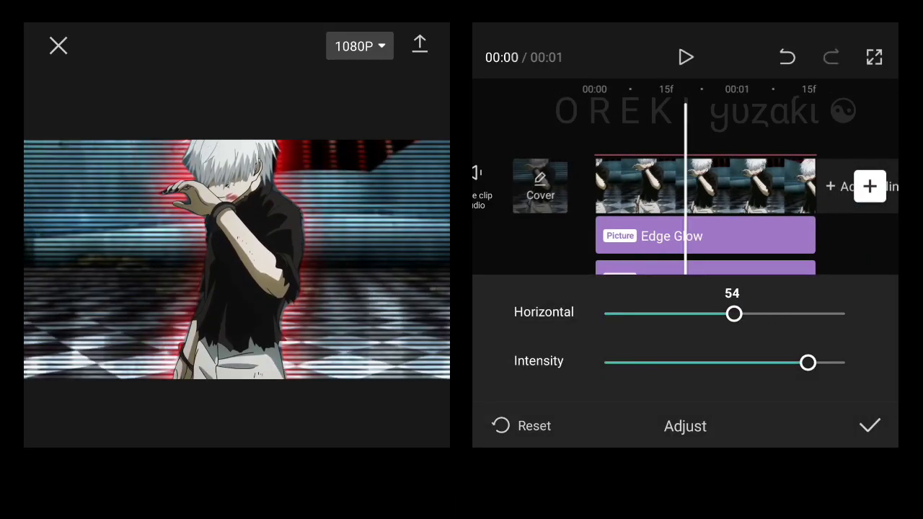
drag(808, 363, 676, 362)
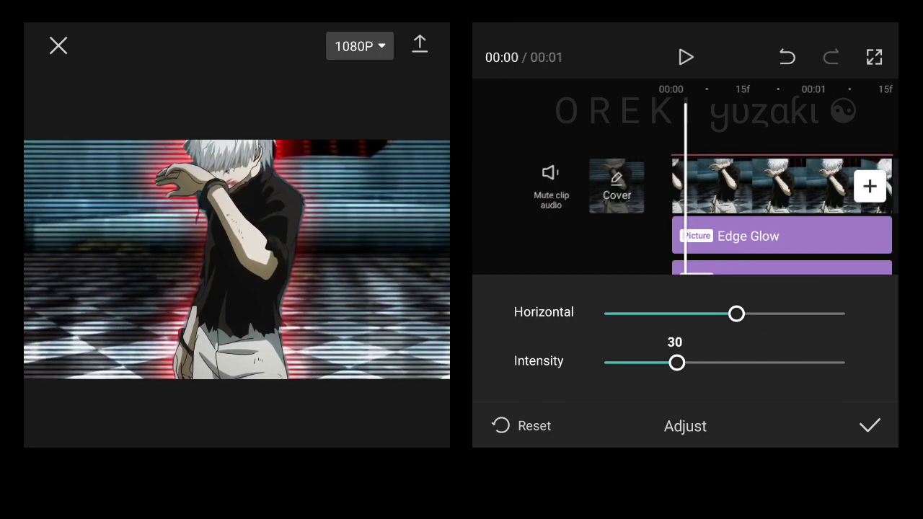
drag(736, 314, 763, 314)
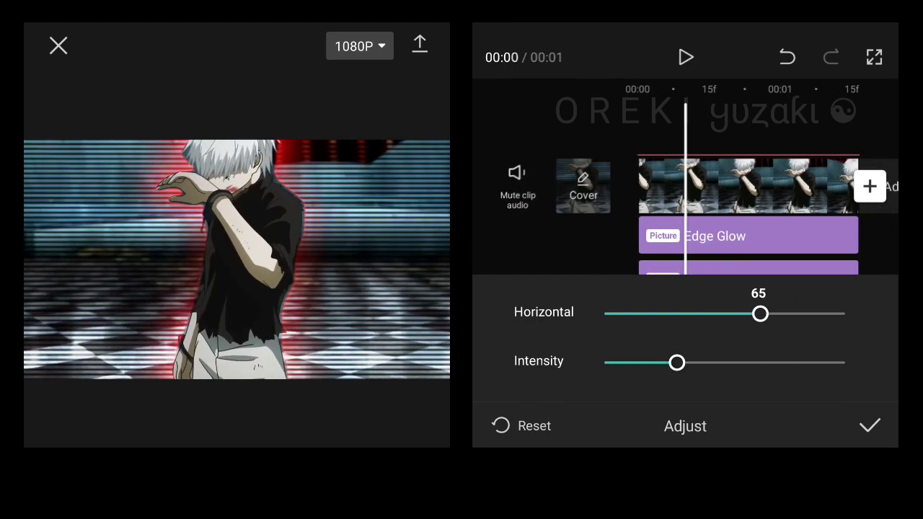
click(870, 425)
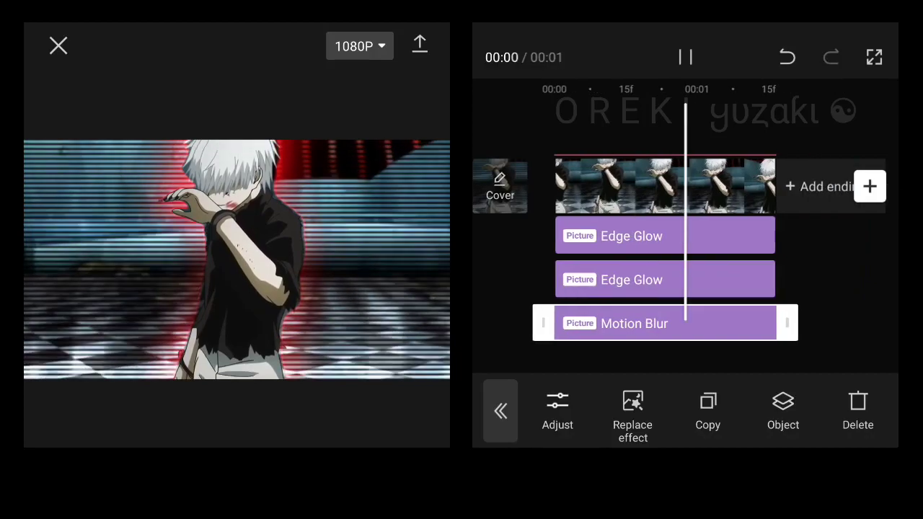
click(497, 409)
drag(757, 274, 685, 274)
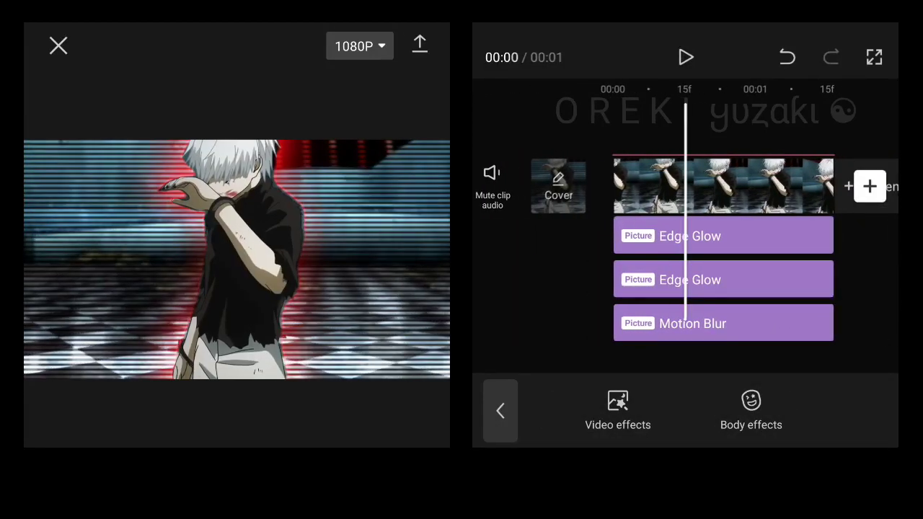
click(501, 410)
Preview the clip, then copy the cutout character overlay onto its own new overlay track
click(612, 128)
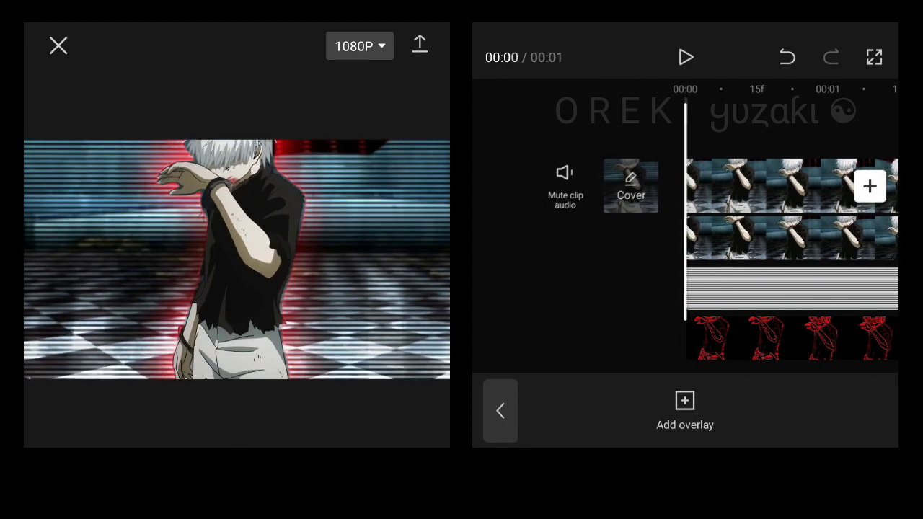
click(686, 57)
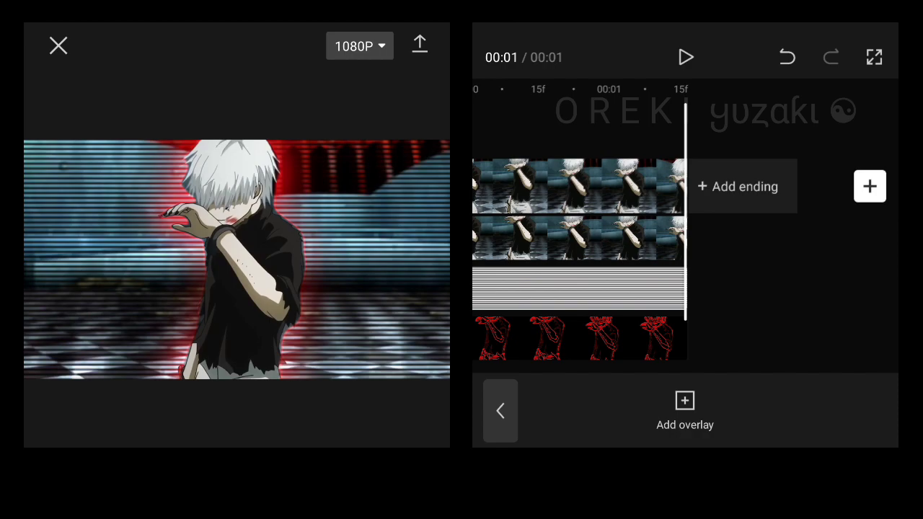
drag(577, 289, 793, 289)
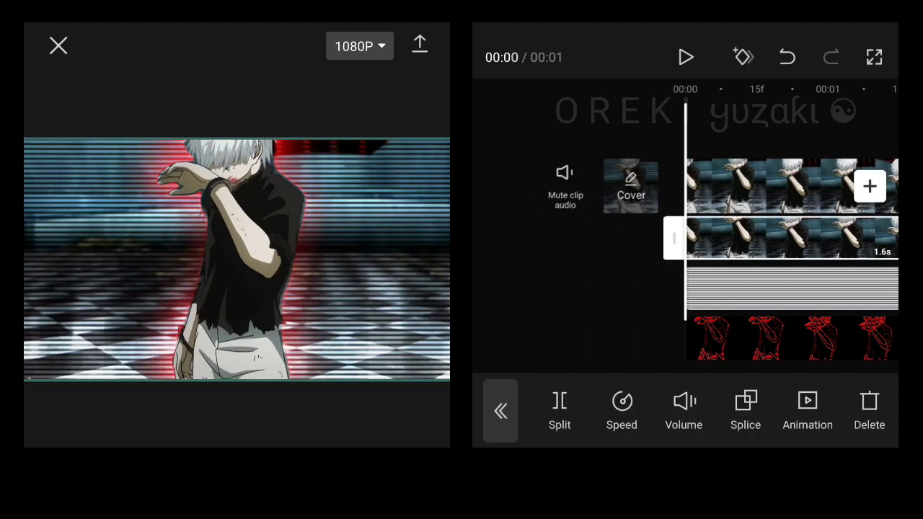
drag(793, 411, 544, 411)
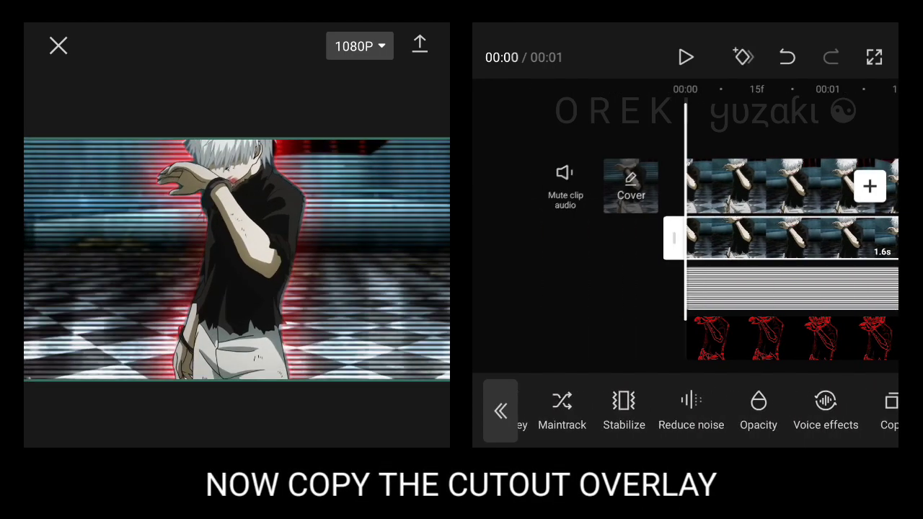
click(781, 411)
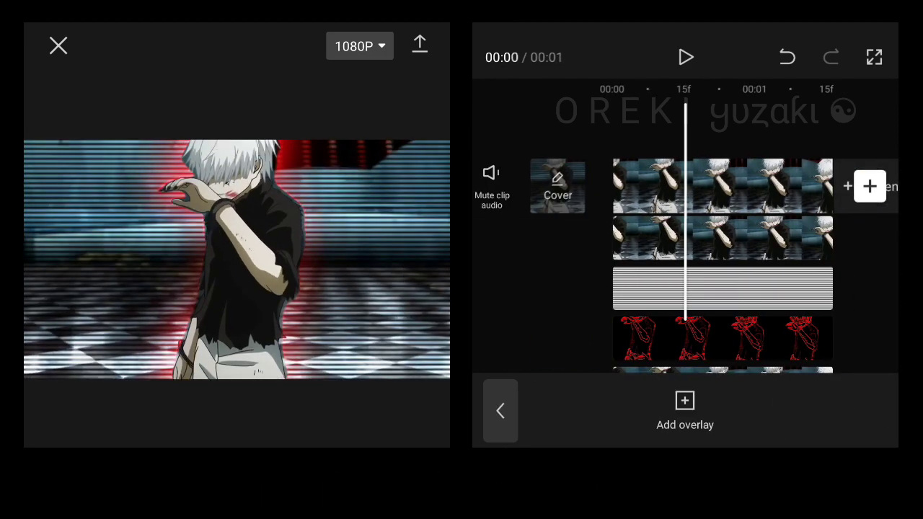
scroll(723, 293, down, 1)
Drag the copied overlay's Graphs curve top-right point to (249, 0), making a black silhouette
drag(826, 411, 553, 411)
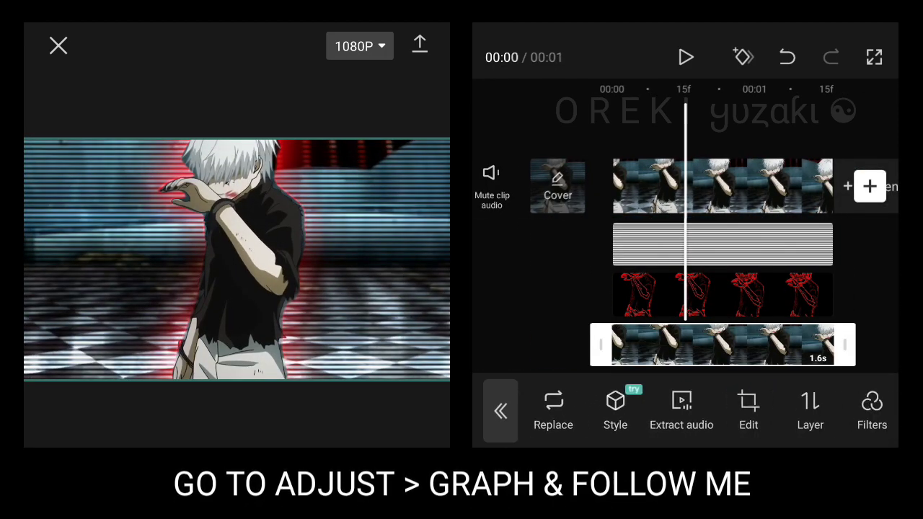
click(766, 411)
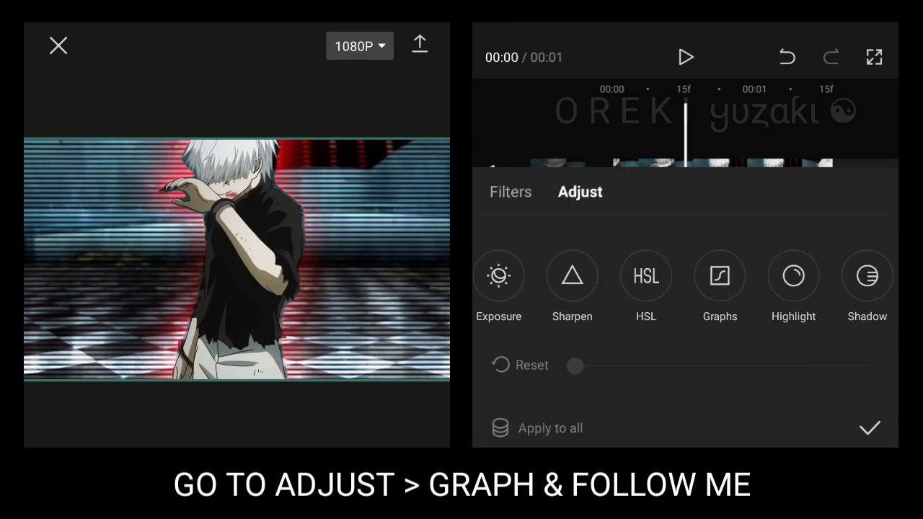
click(665, 277)
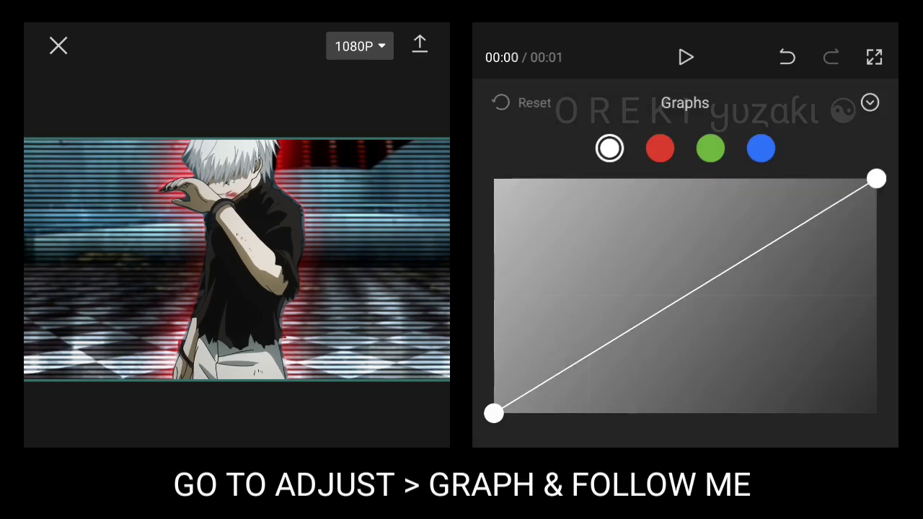
mouse_move(685, 295)
mouse_down()
mouse_move(814, 354)
mouse_move(868, 413)
mouse_up()
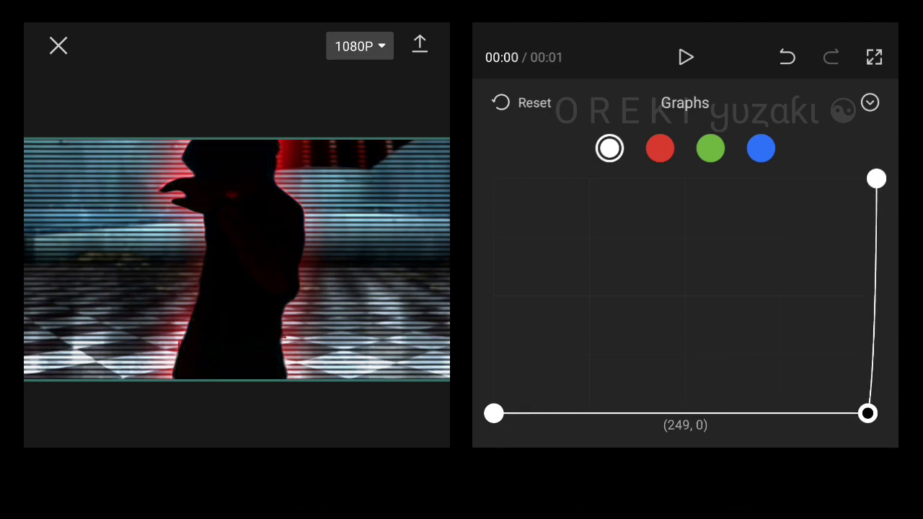
click(869, 102)
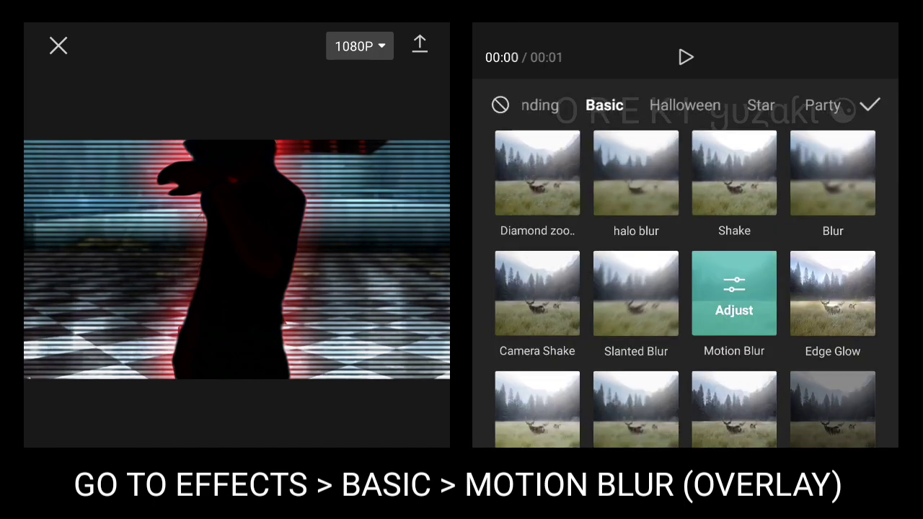
Target the Motion Blur effect at the last Overlay, the silhouette copy
scroll(694, 317, right, 3)
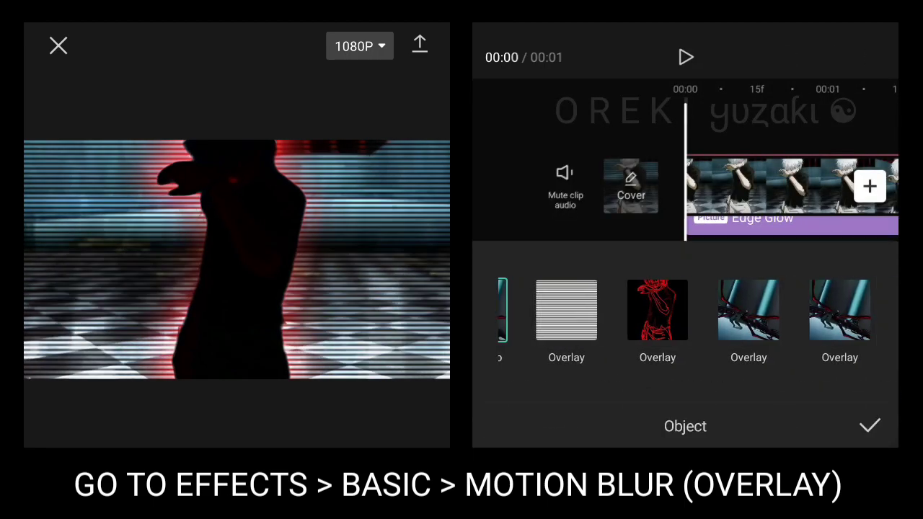
click(839, 310)
click(869, 426)
Lower the Motion Blur horizontal strength from 61 to about 55 and raise intensity to 100
scroll(686, 289, right, 2)
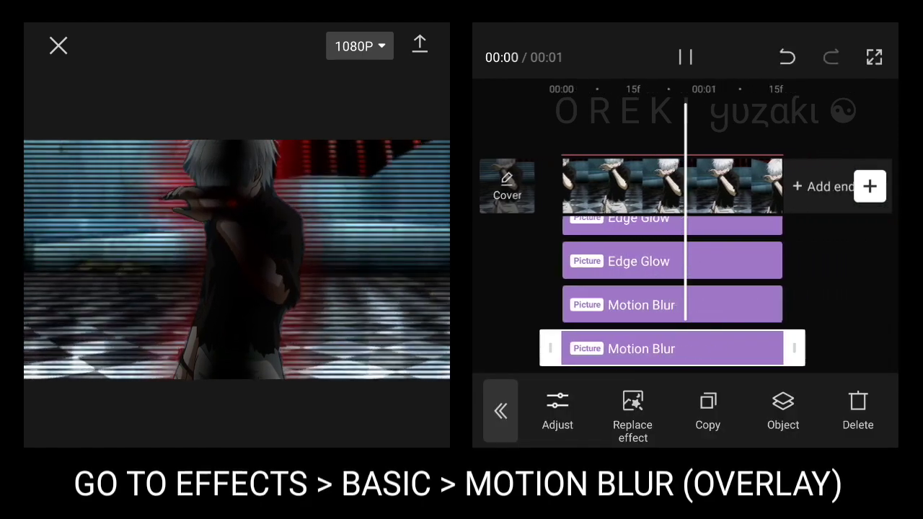
click(557, 411)
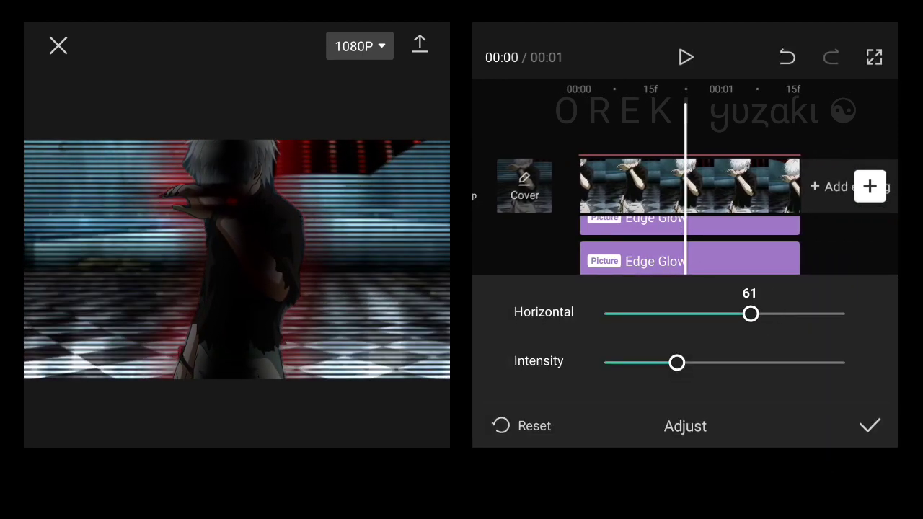
mouse_move(750, 313)
mouse_down()
mouse_move(721, 314)
mouse_move(734, 314)
mouse_up()
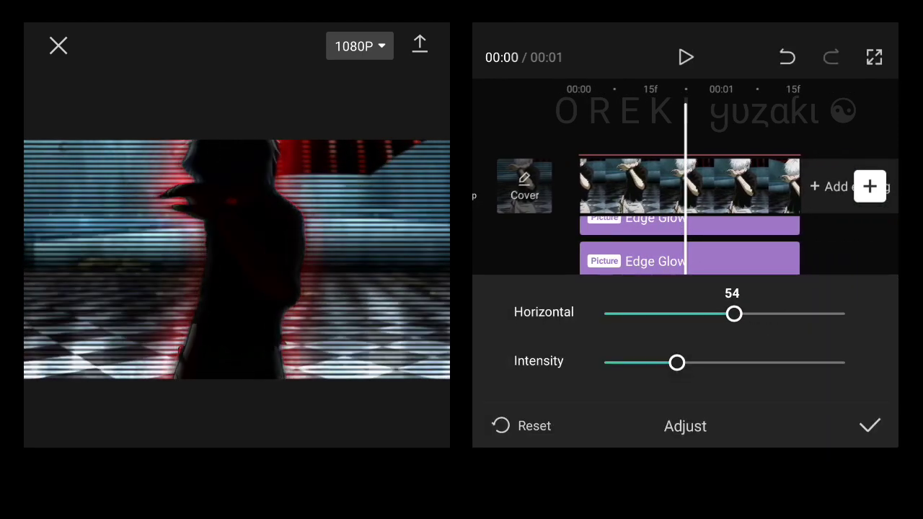
drag(677, 362, 844, 362)
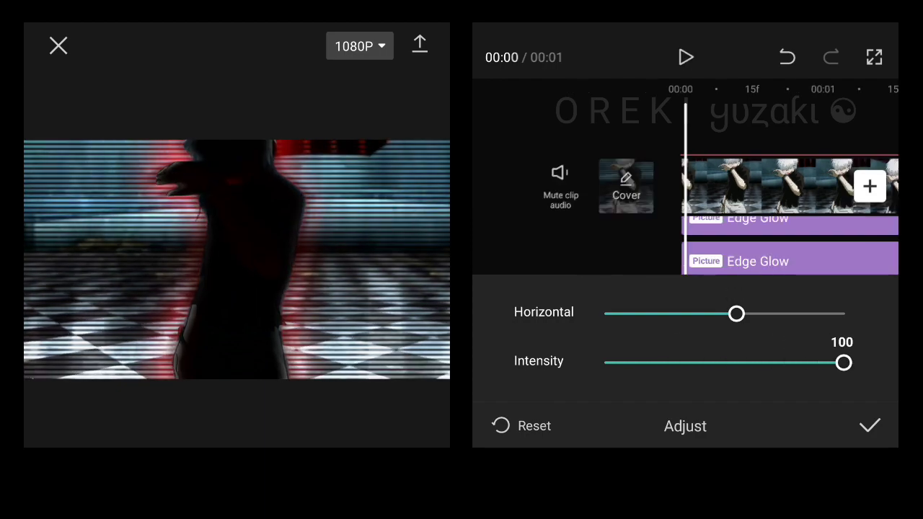
click(685, 57)
Play the clip to check the blur, then select the silhouette overlay clip
click(870, 425)
click(501, 412)
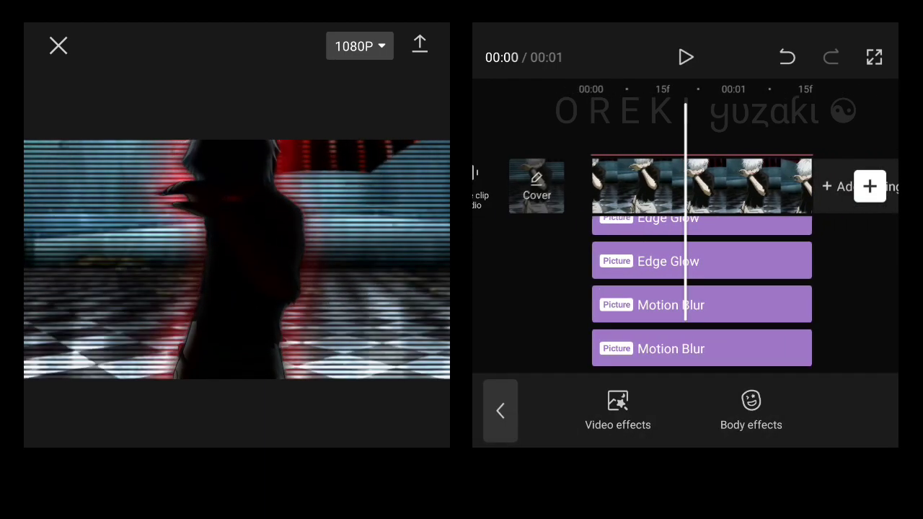
click(500, 411)
click(794, 285)
Move the silhouette overlay to layer 2
drag(829, 408, 613, 408)
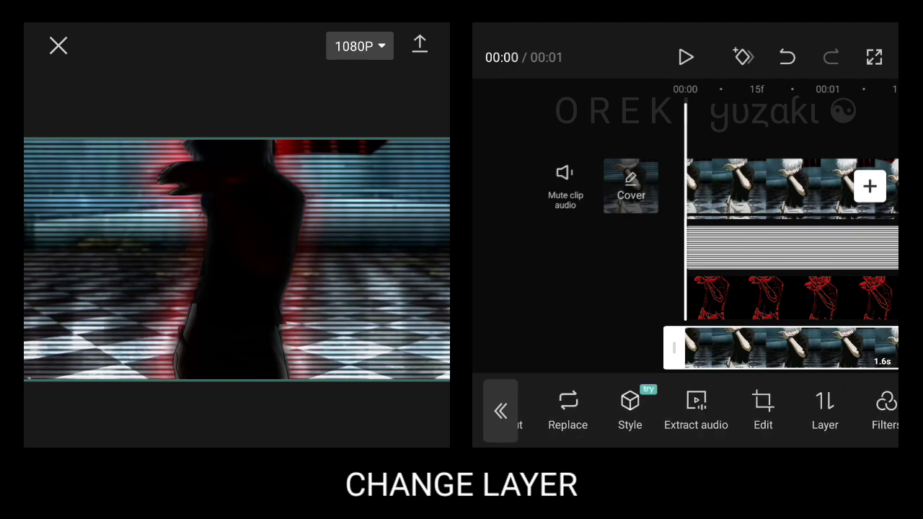
click(769, 407)
click(652, 350)
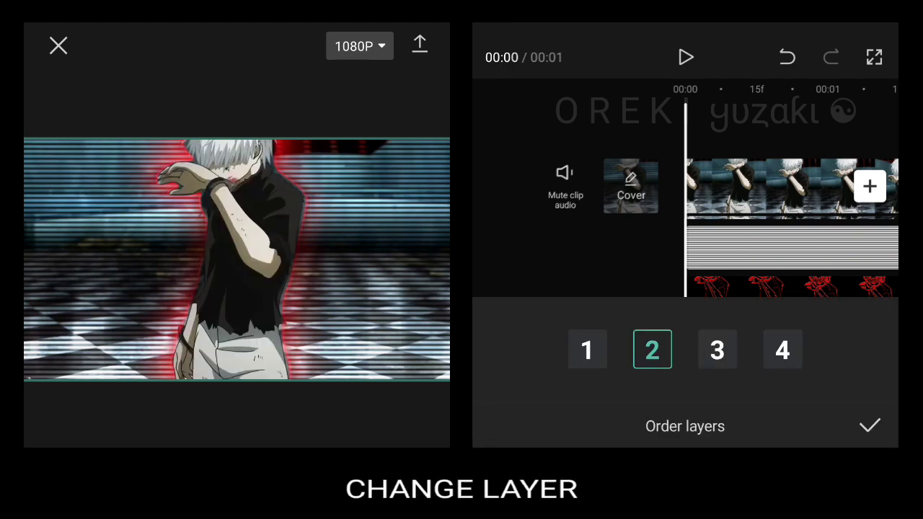
click(870, 426)
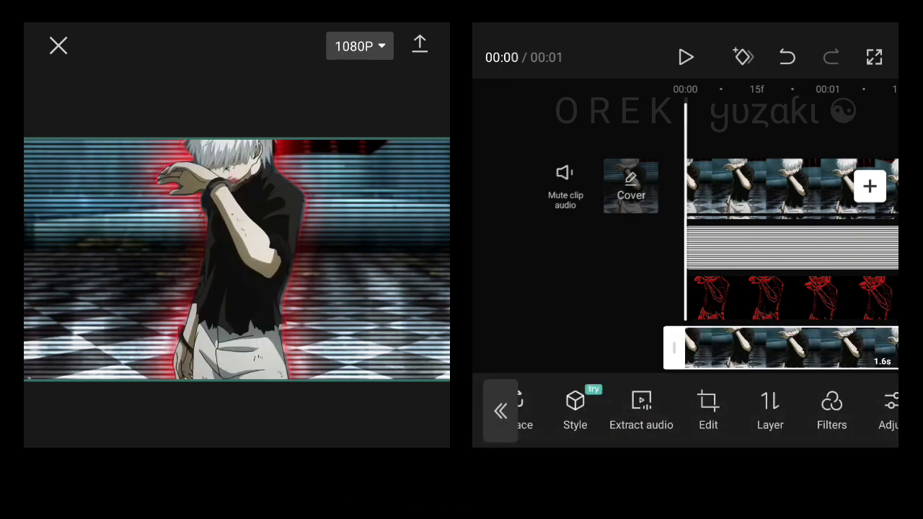
Move the silhouette overlay to layer 3 so the bright cutout character shows in front
drag(758, 245, 677, 245)
drag(236, 259, 236, 259)
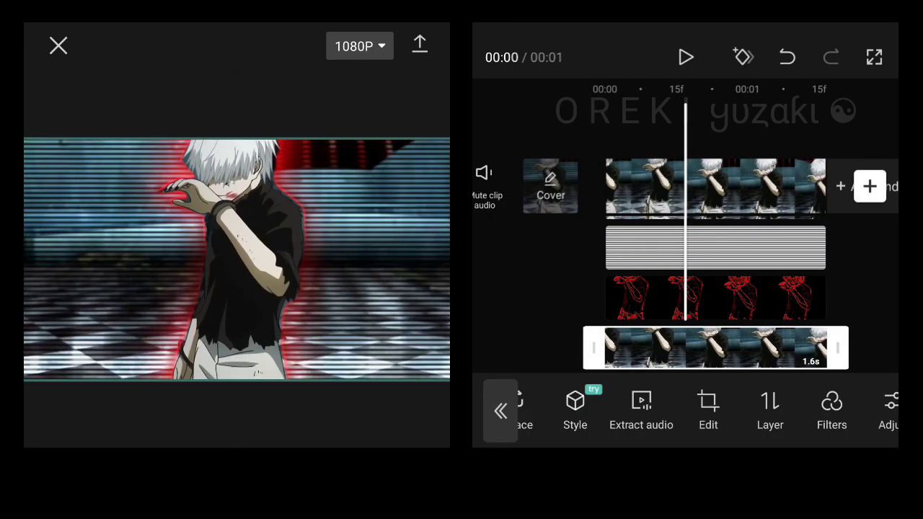
click(770, 411)
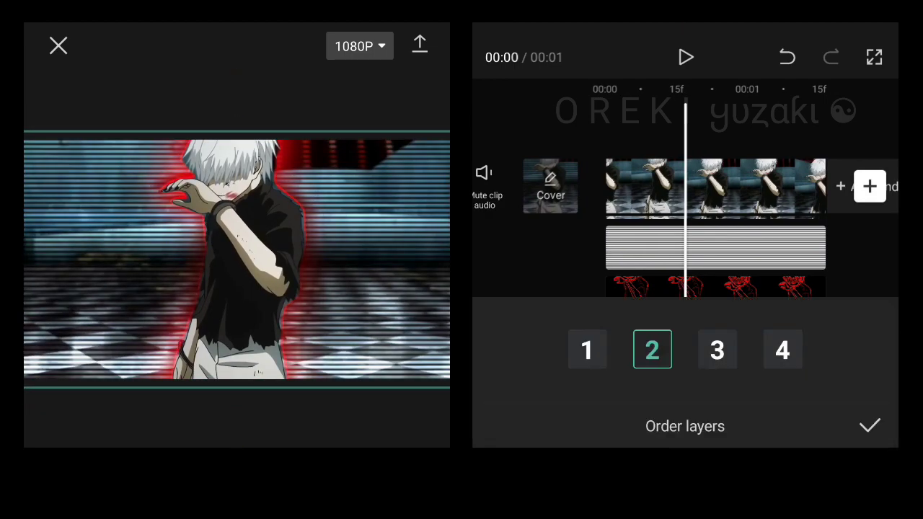
click(718, 350)
drag(237, 260, 237, 259)
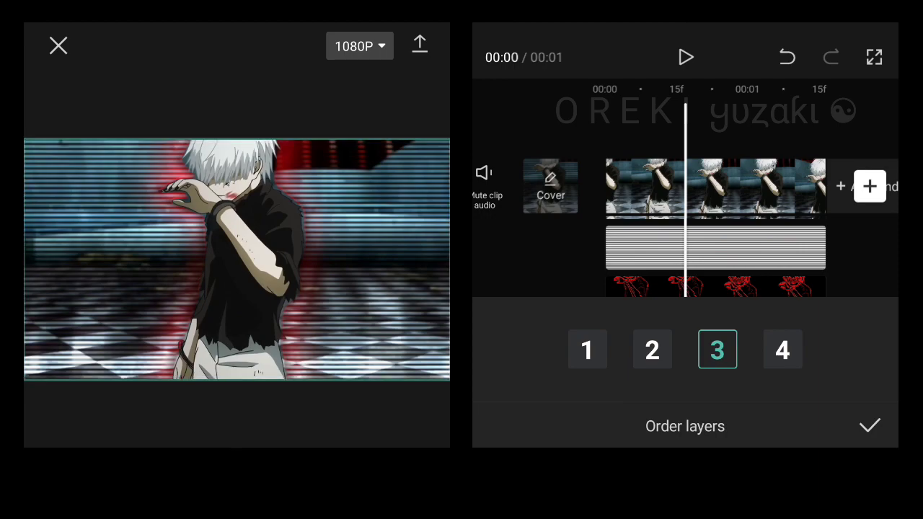
click(869, 427)
click(498, 412)
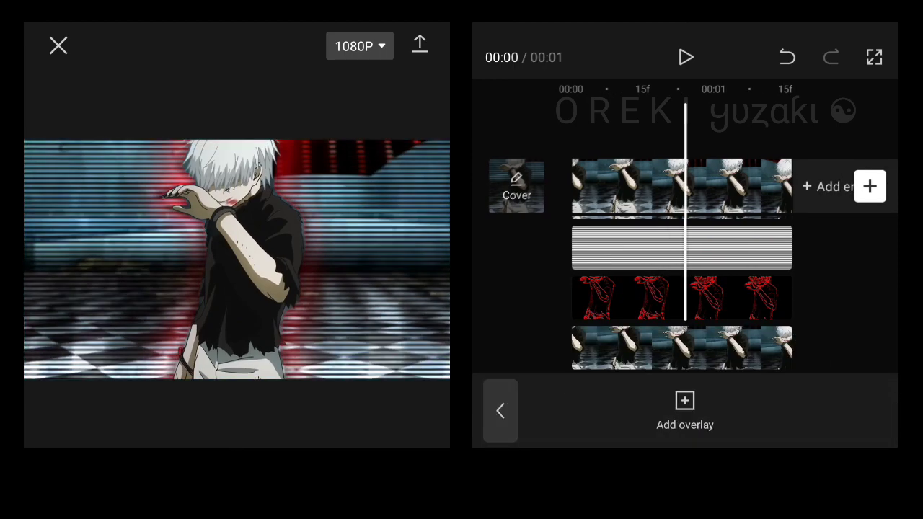
click(498, 410)
Lower the silhouette Motion Blur's horizontal strength to about 44
click(822, 404)
click(649, 365)
click(556, 407)
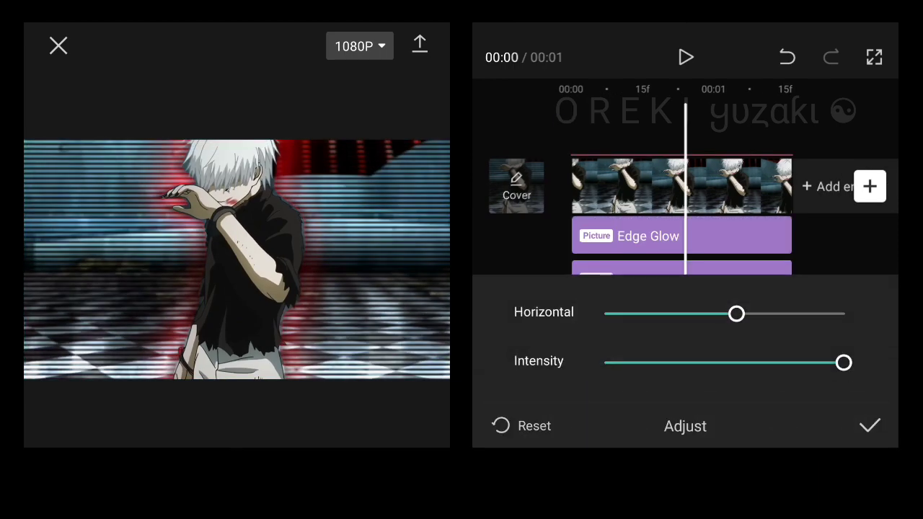
drag(727, 314, 710, 314)
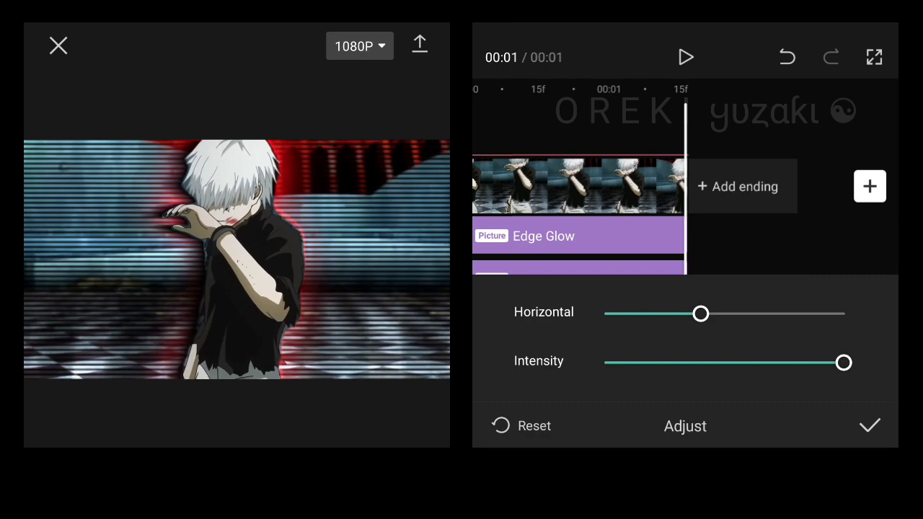
click(870, 426)
Play back the finished clip from the start to review the blur
click(686, 57)
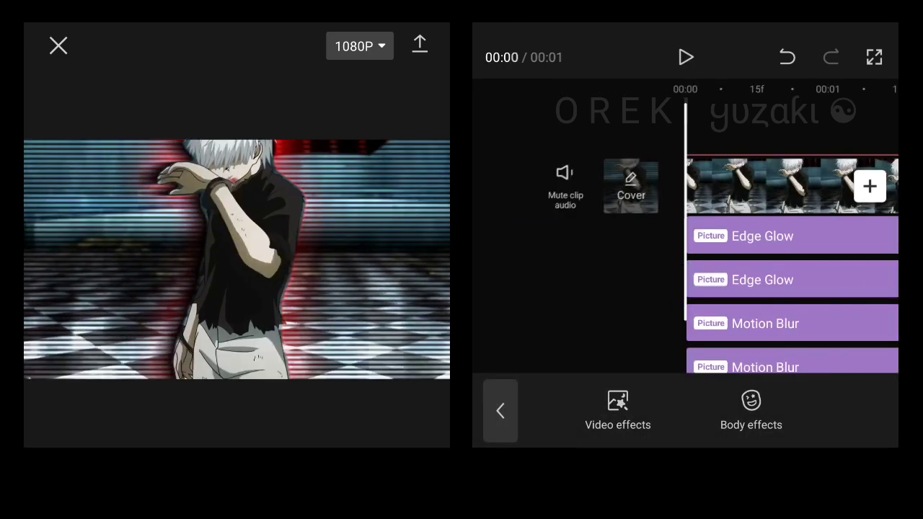
click(500, 410)
click(686, 57)
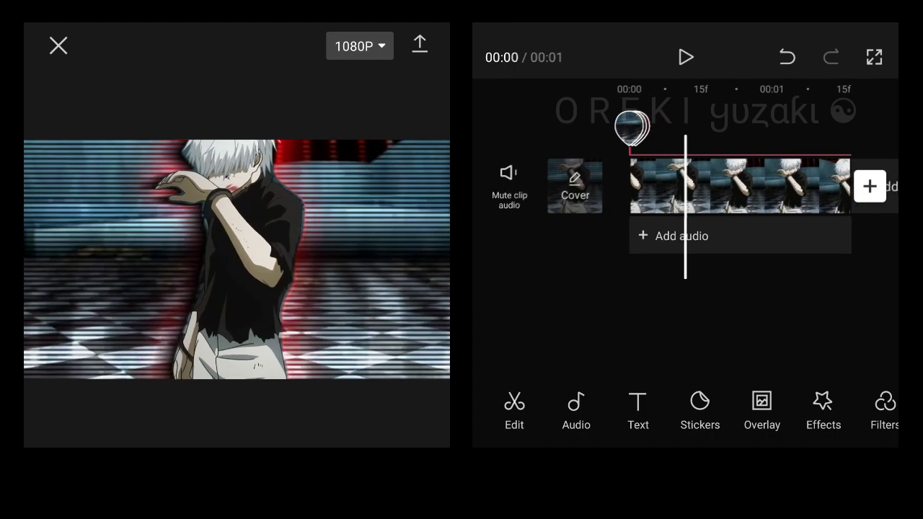